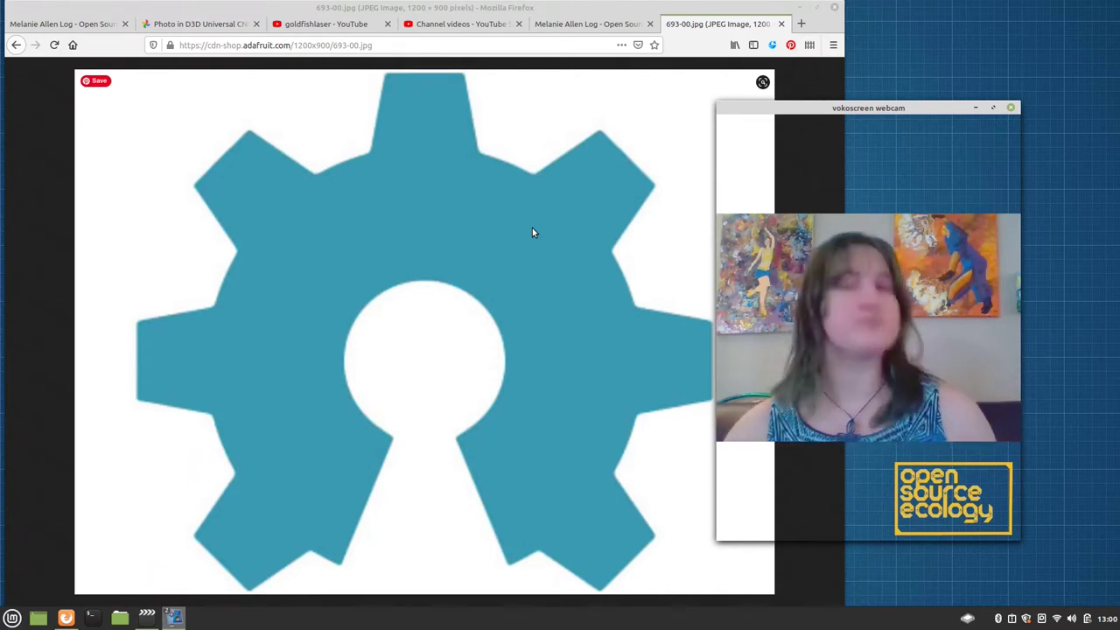
- Save the gear image from Firefox into Downloads under the name openhardware.jpg
right_click(297, 197)
click(379, 232)
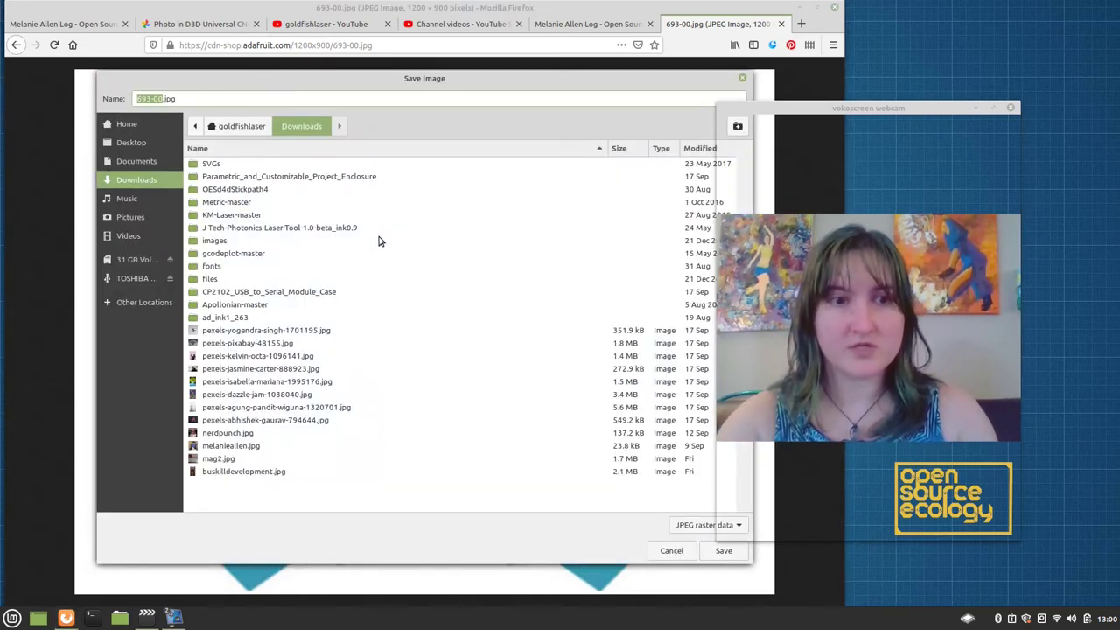
text(openhardware)
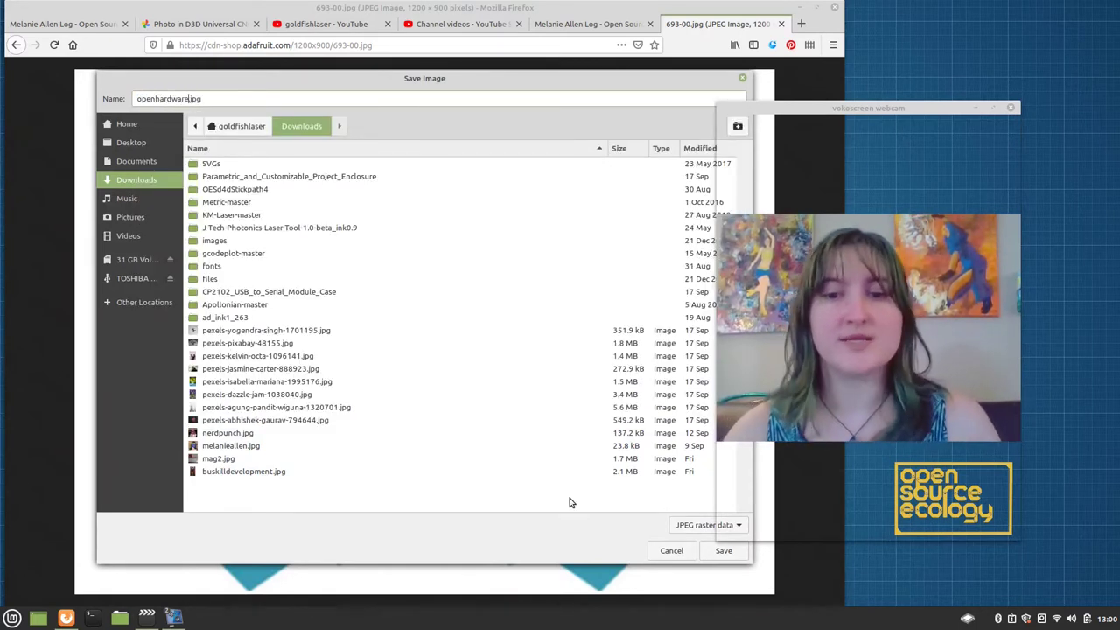
click(723, 552)
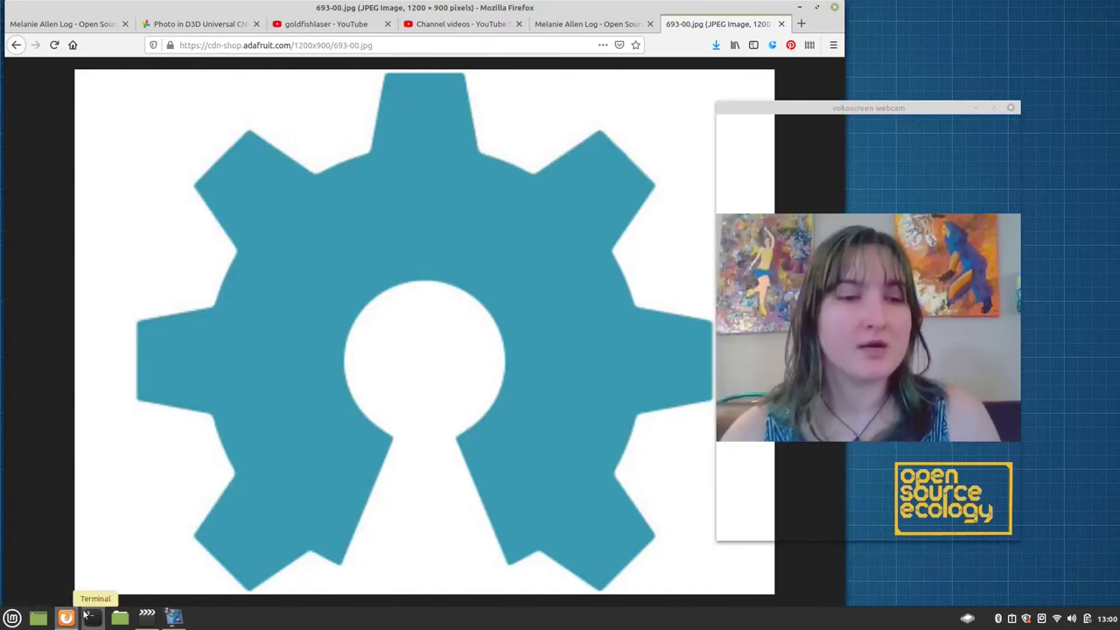
- Launch Inkscape from the Graphics applications menu
click(13, 618)
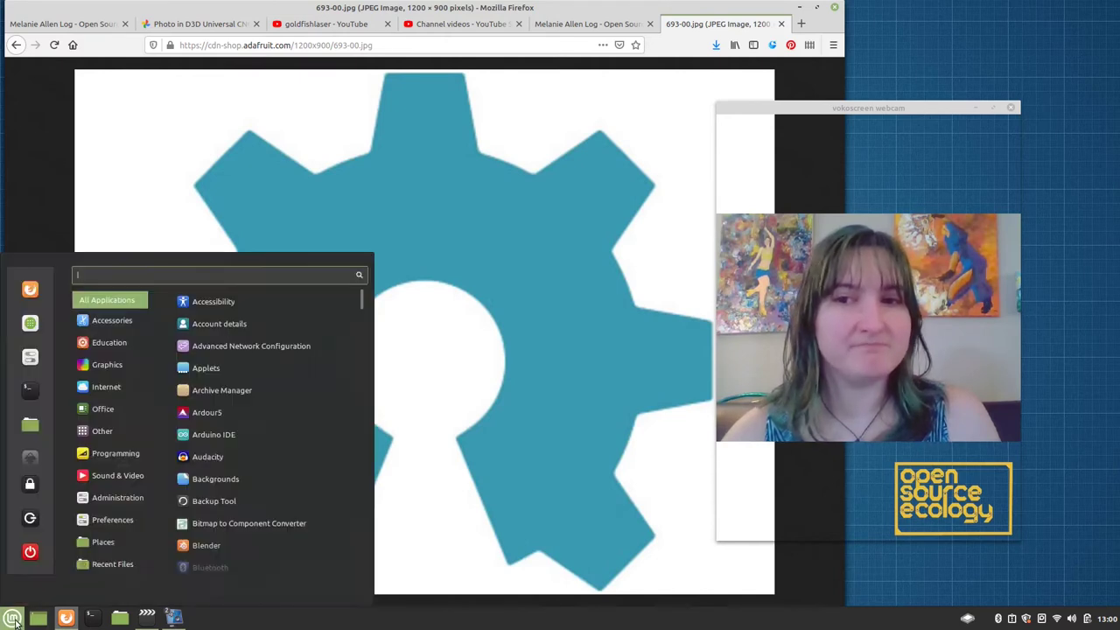
mouse_move(115, 373)
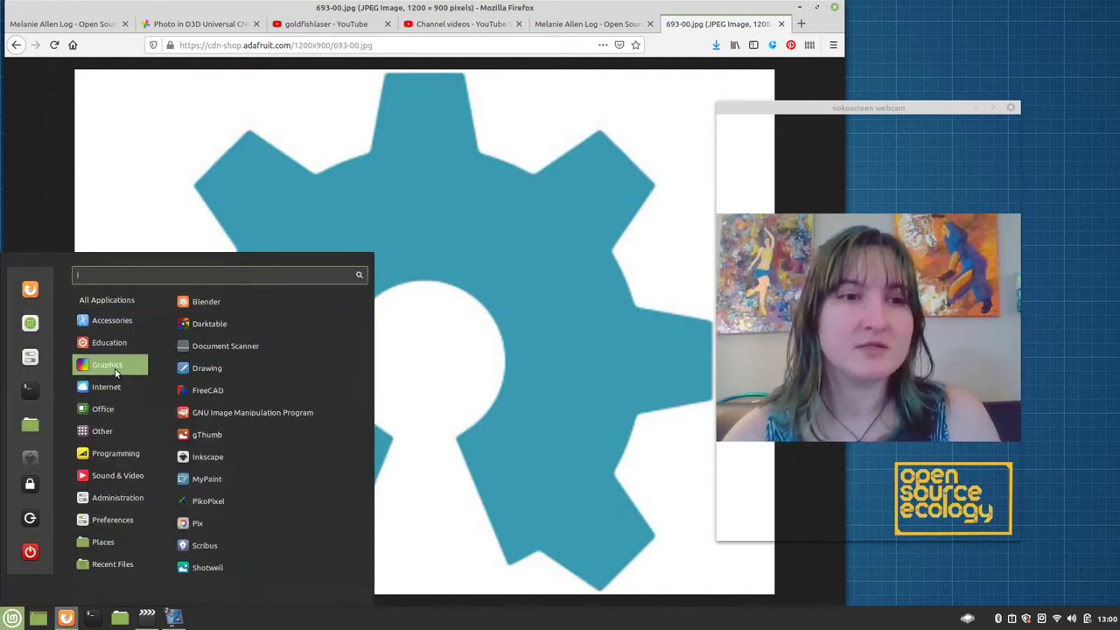
click(227, 454)
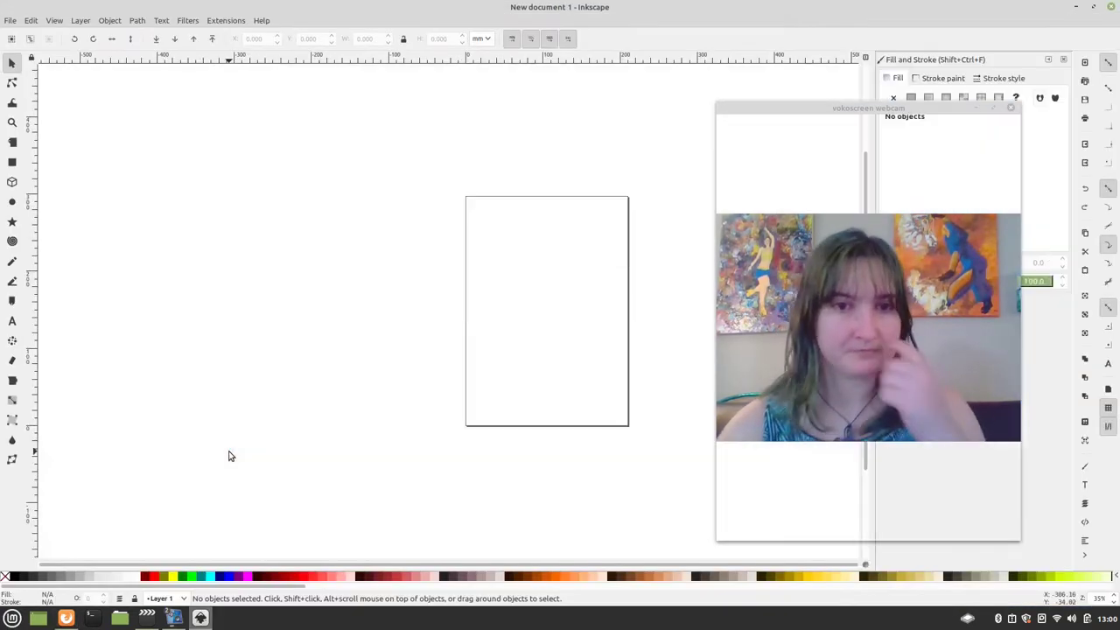
- Create a new document from the portrait plotter template
click(9, 20)
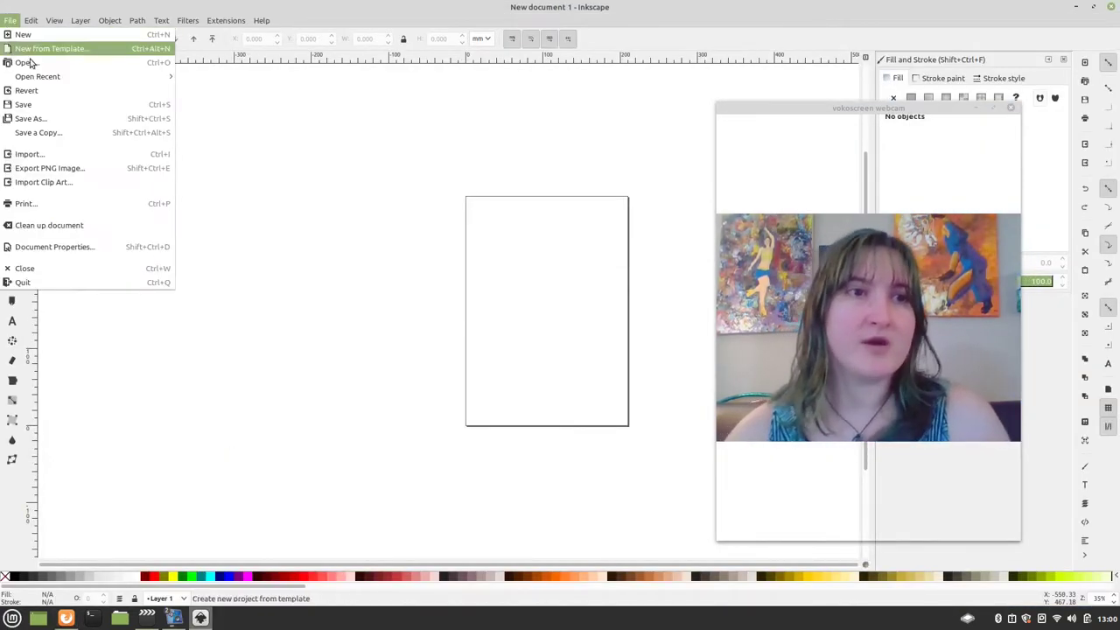
mouse_move(37, 76)
click(50, 49)
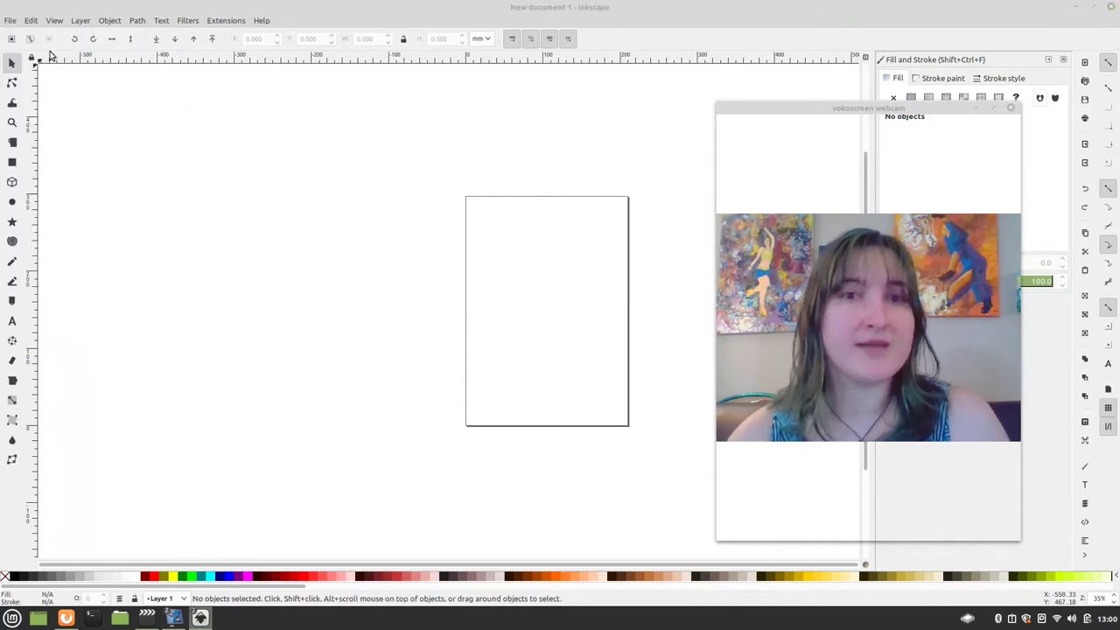
scroll(562, 353, down, 3)
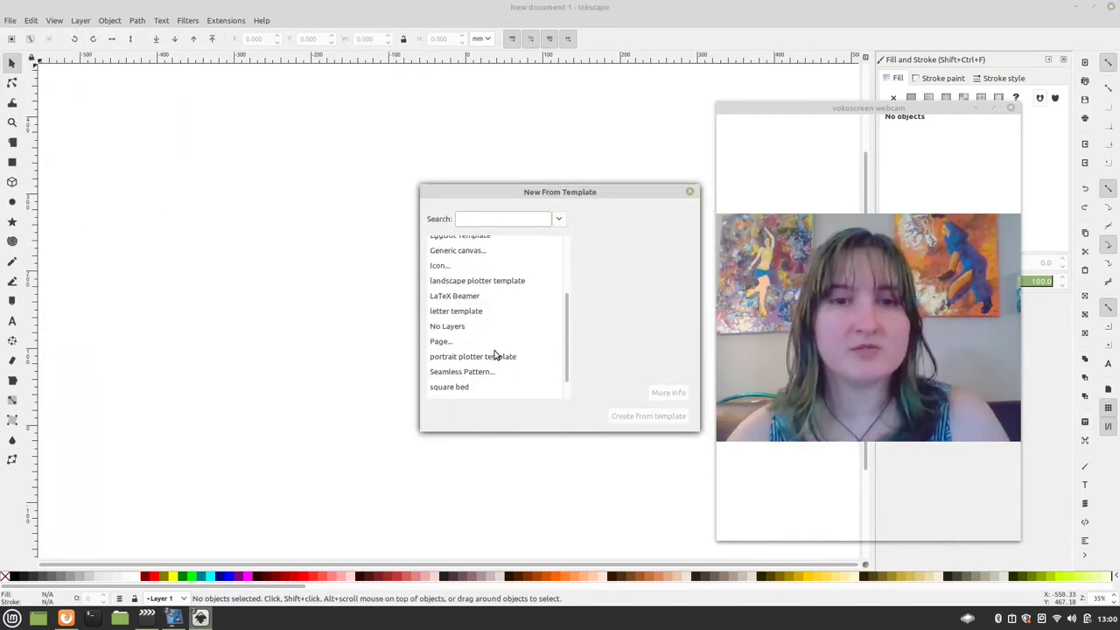
click(498, 357)
click(631, 417)
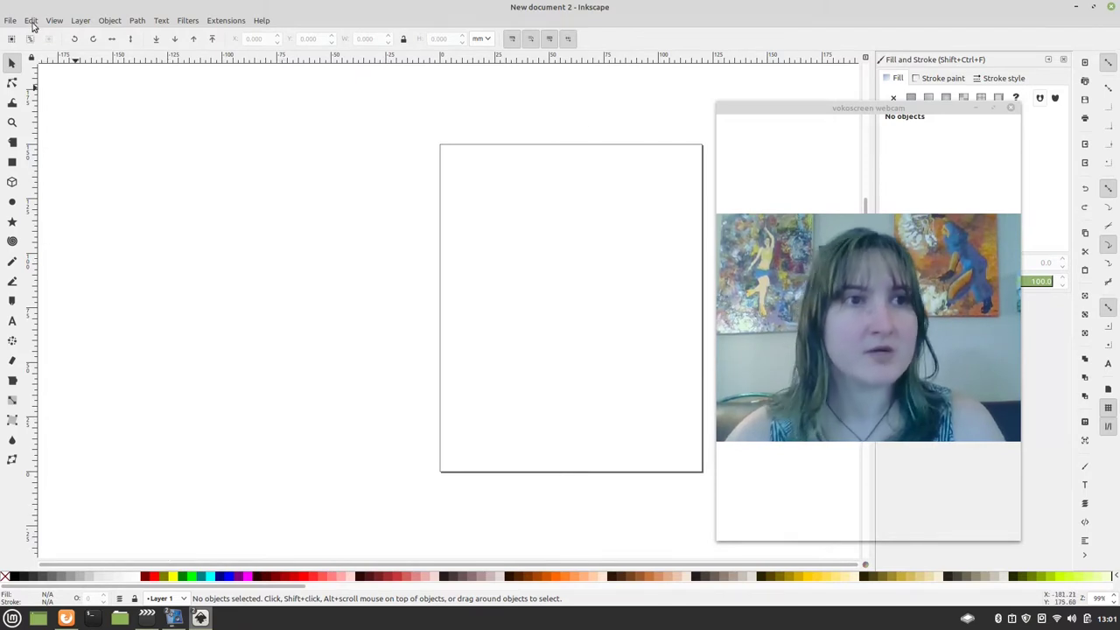
click(10, 20)
- Import openhardware.jpg from the Downloads folder as an embedded image
click(31, 157)
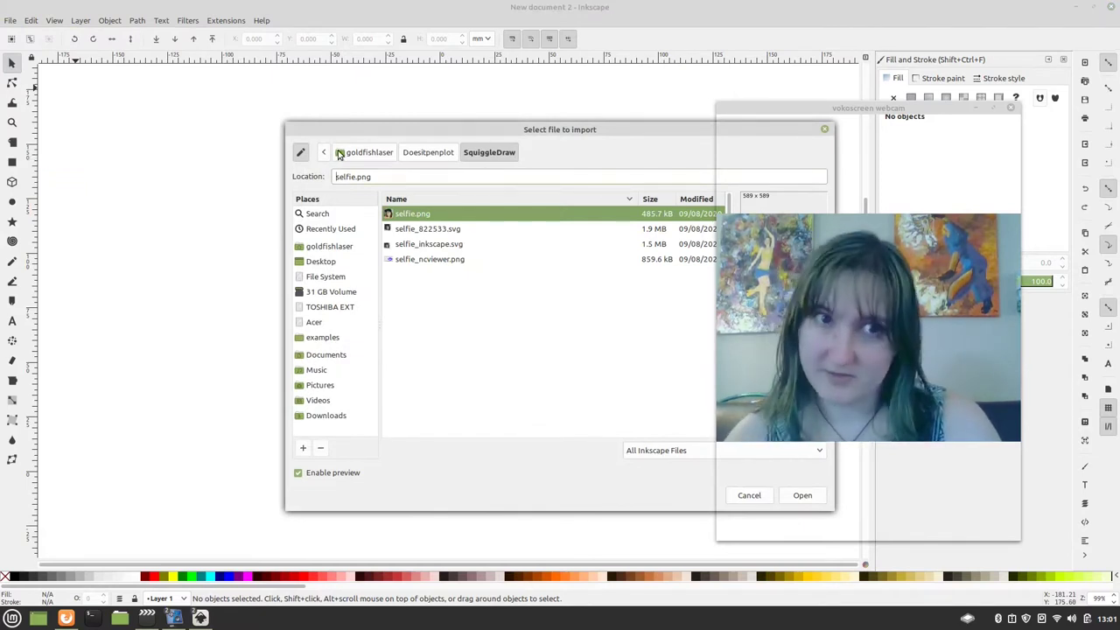
click(360, 156)
scroll(512, 357, down, 5)
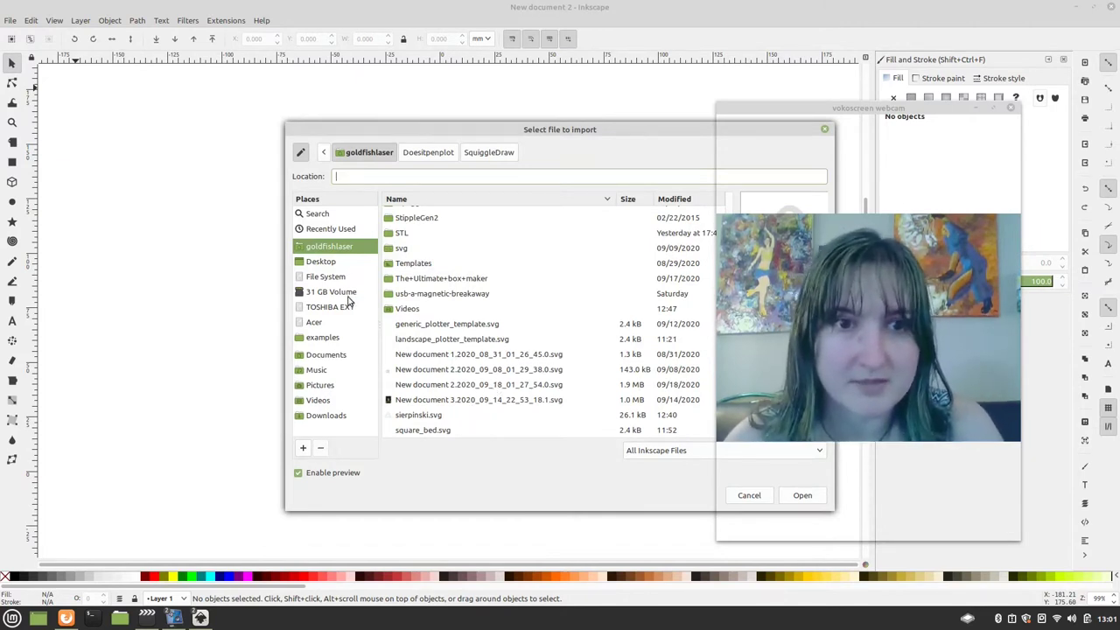
click(329, 417)
scroll(538, 407, down, 5)
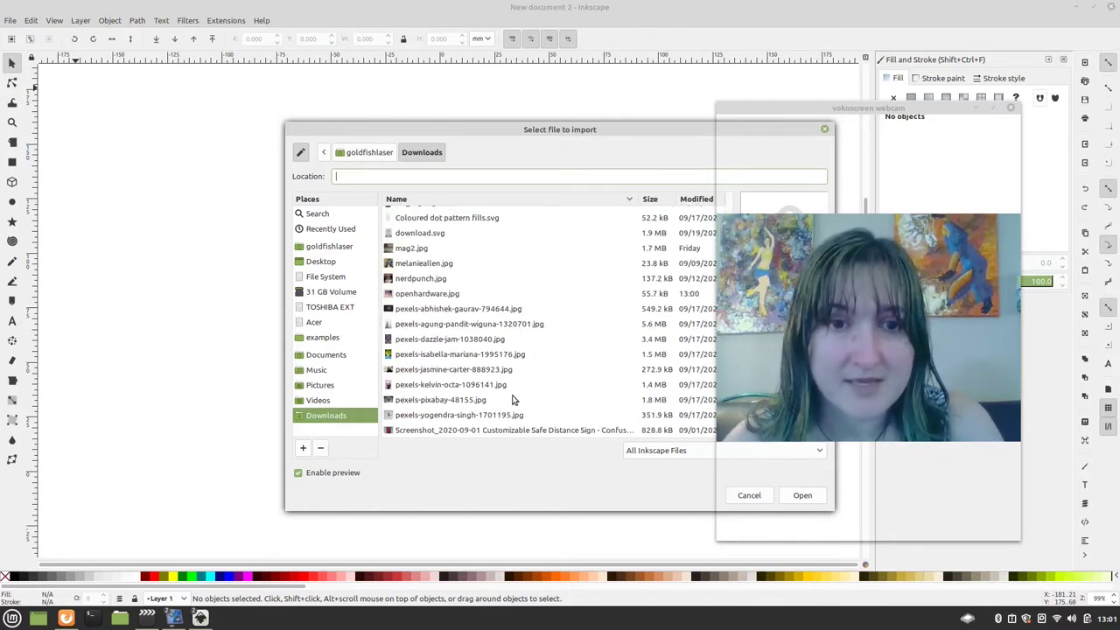
scroll(513, 400, up, 3)
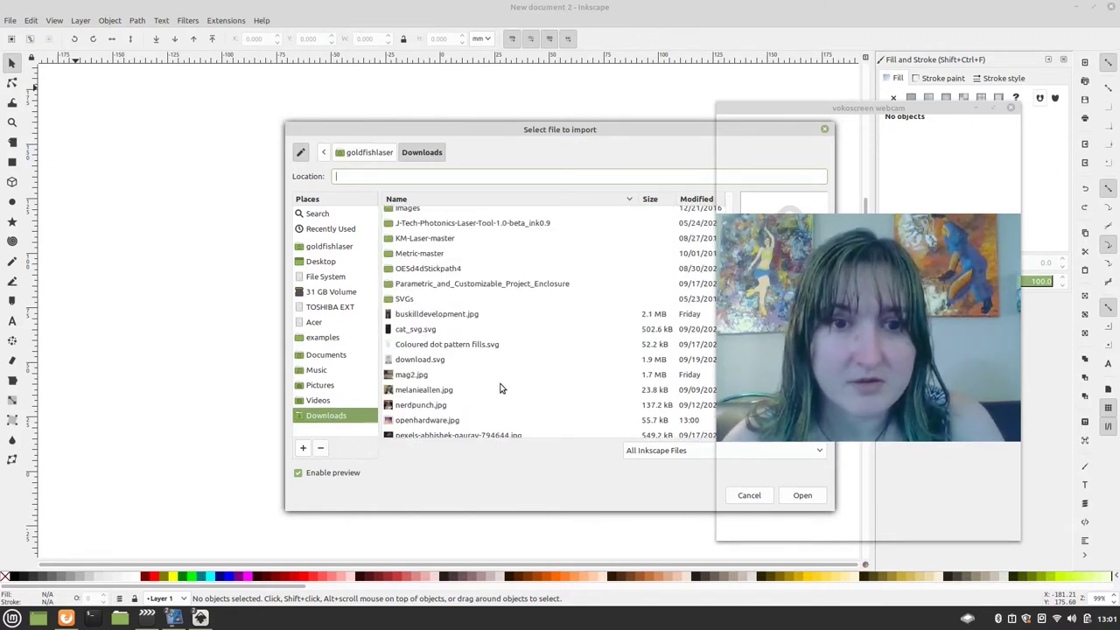
scroll(501, 389, down, 1)
click(447, 393)
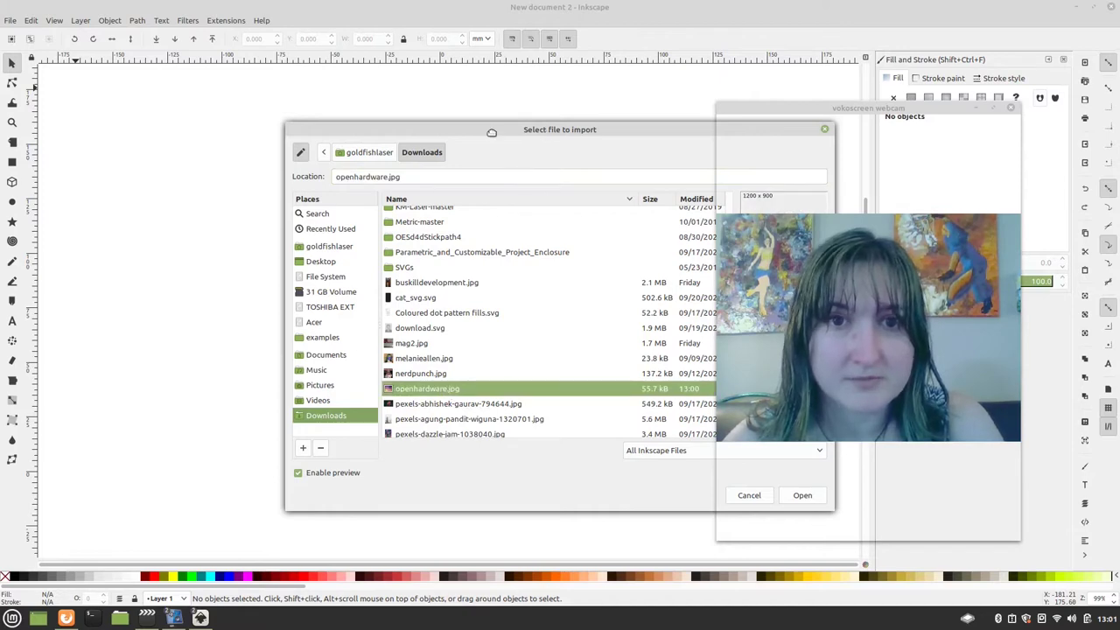
click(616, 479)
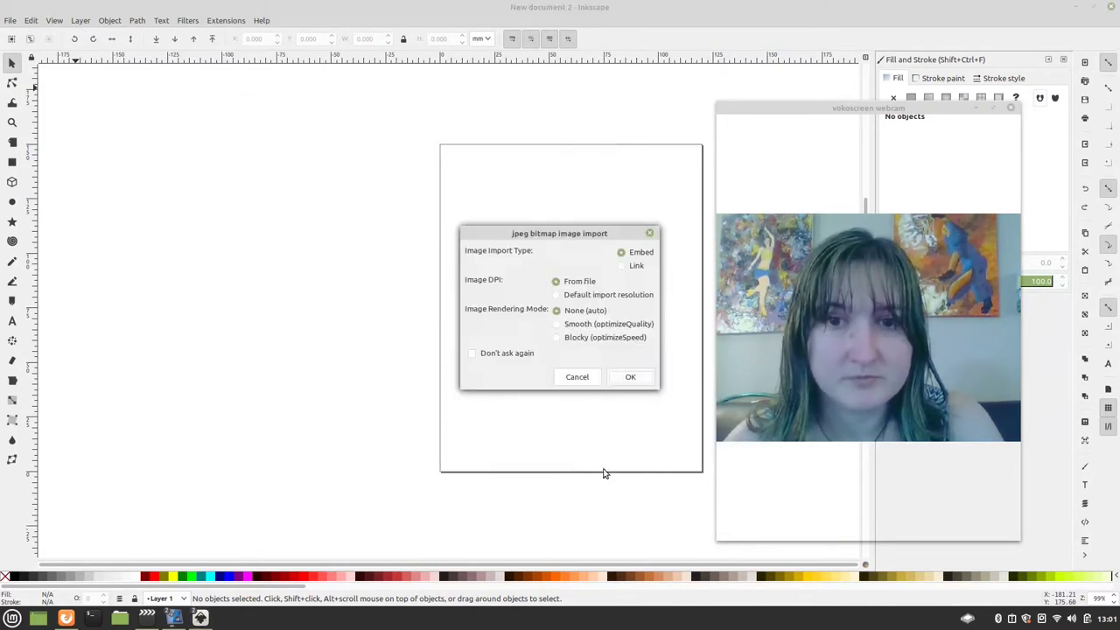
click(625, 385)
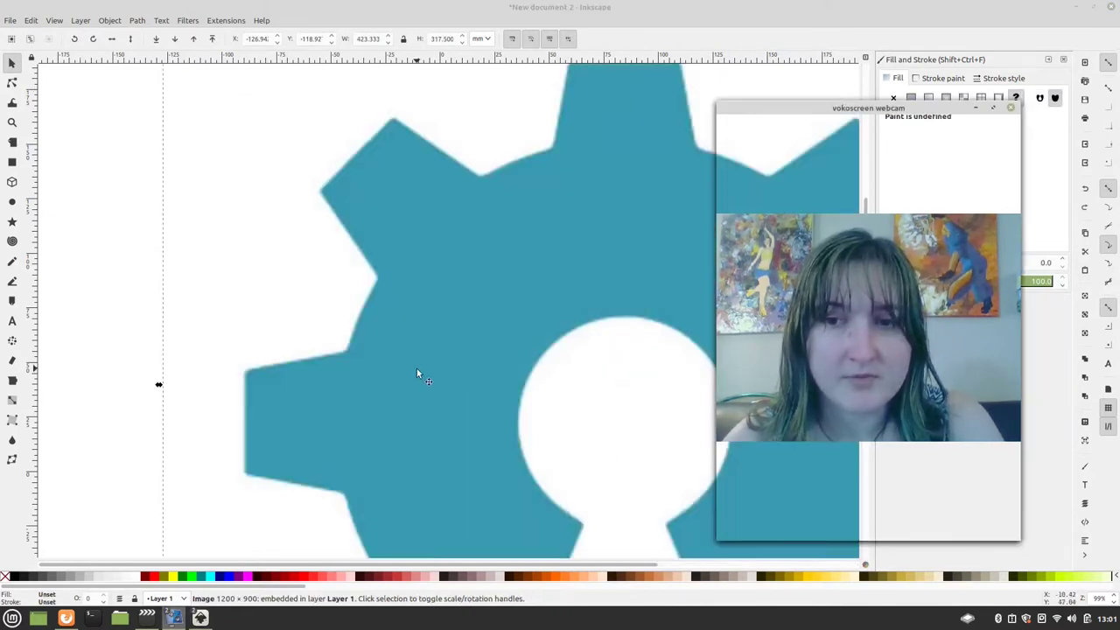
- Try shrinking the gear image, then undo the unwanted resize
scroll(363, 370, down, 10)
scroll(362, 370, down, 4)
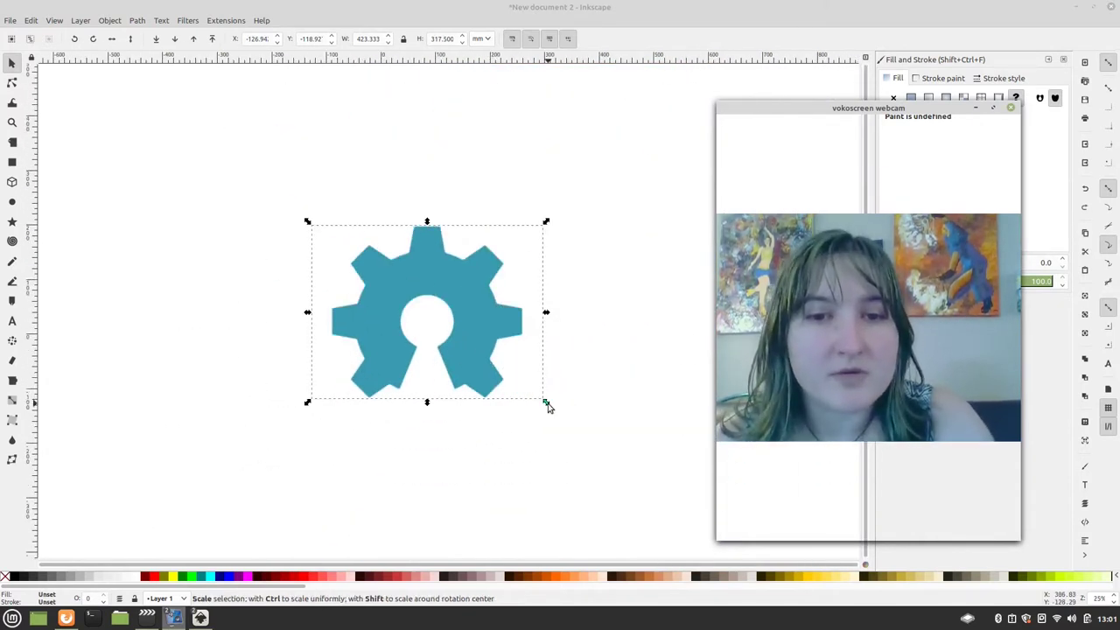
drag(548, 400, 456, 339)
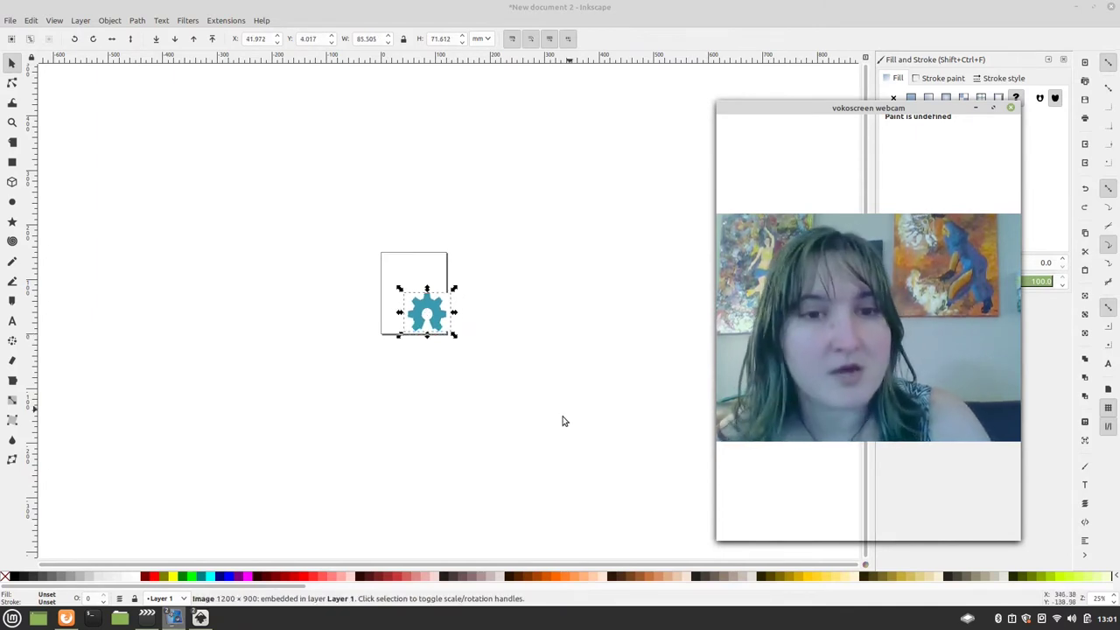
click(558, 424)
key(ctrl+z)
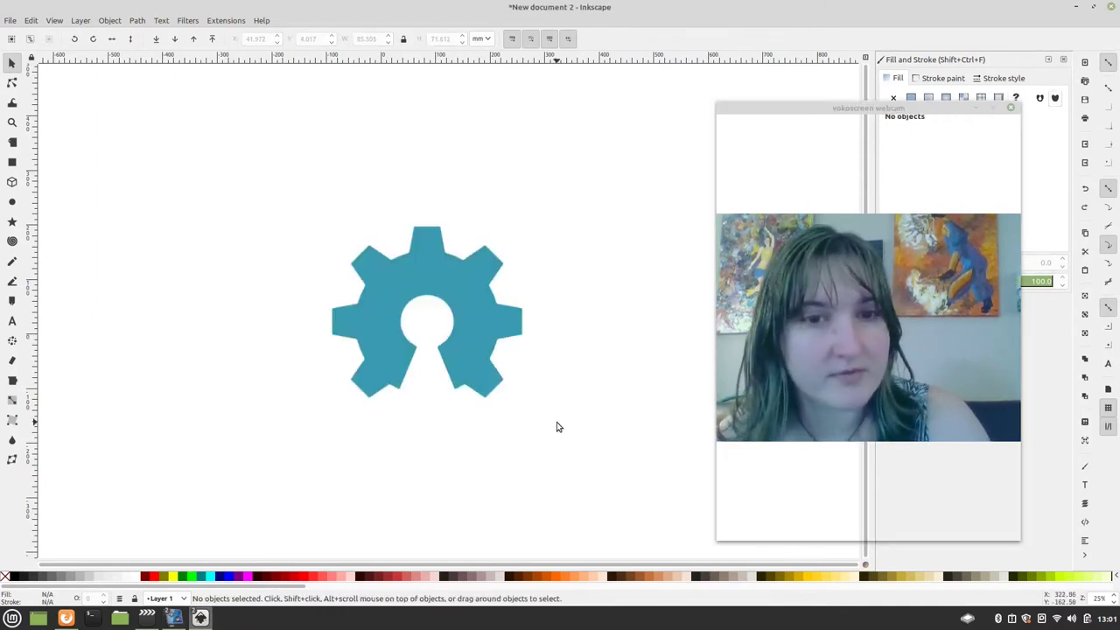
- Lock width and height, then shrink the gear proportionally to about 118 × 88 mm
click(363, 365)
click(404, 39)
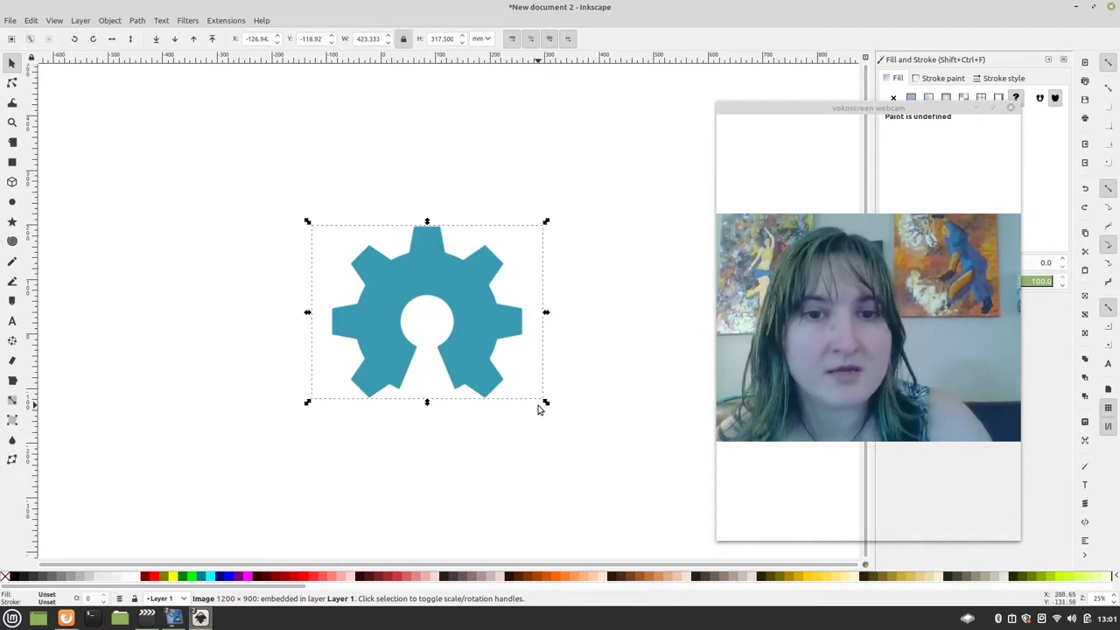
drag(545, 405, 463, 350)
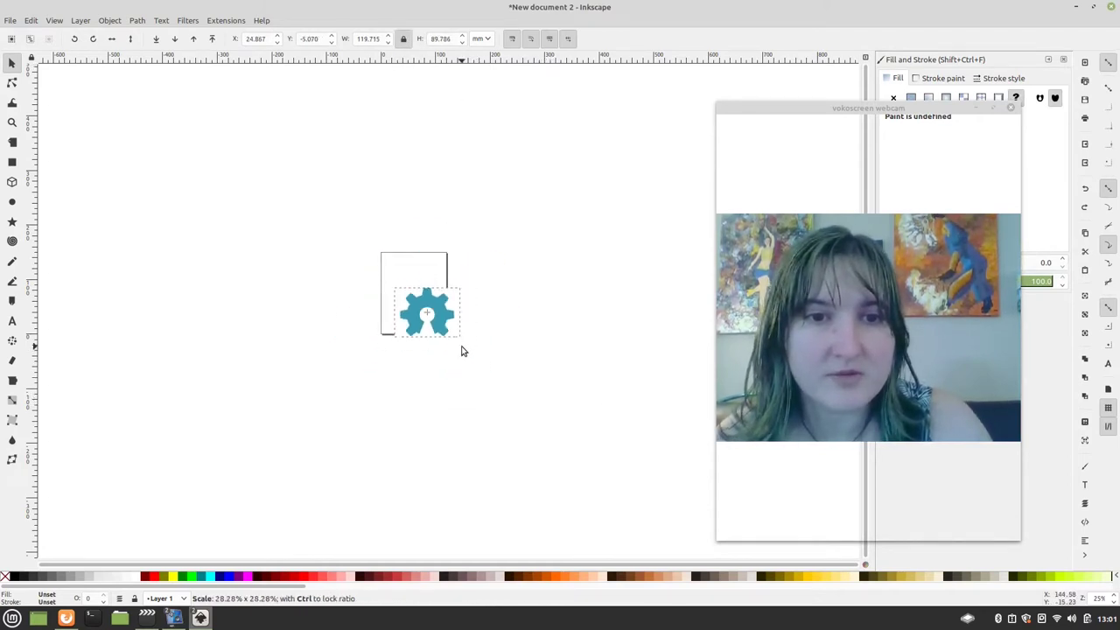
click(406, 374)
- Move the scaled gear onto the upper part of the page
ctrl+scroll(406, 375, up, 1)
ctrl+scroll(406, 375, up, 1)
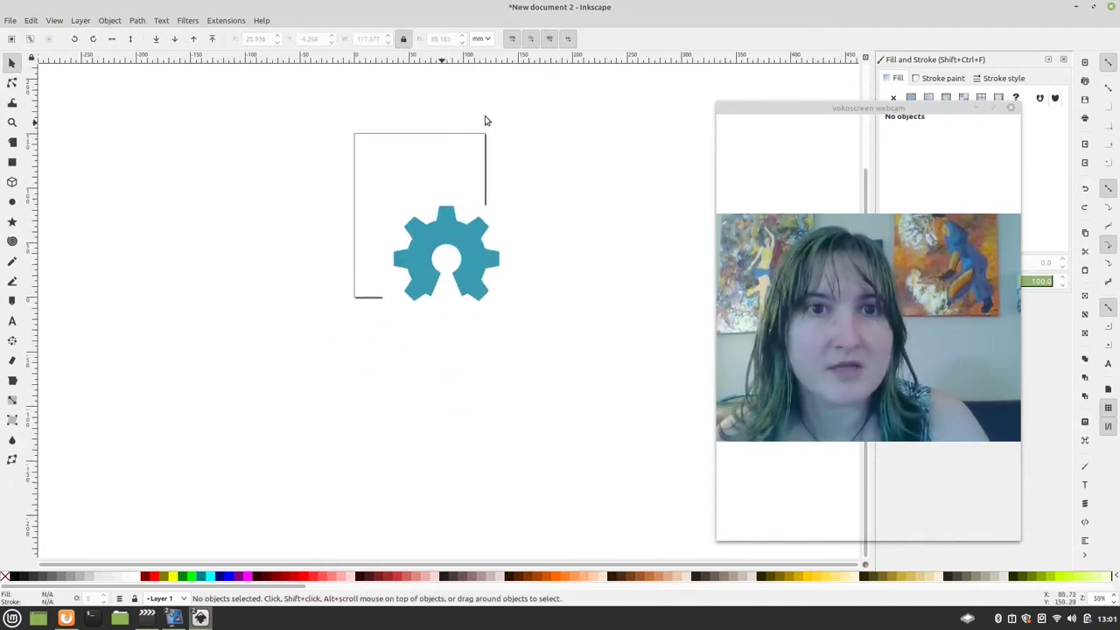
scroll(312, 235, up, 1)
scroll(328, 160, up, 1)
drag(468, 315, 437, 278)
ctrl+scroll(323, 287, up, 2)
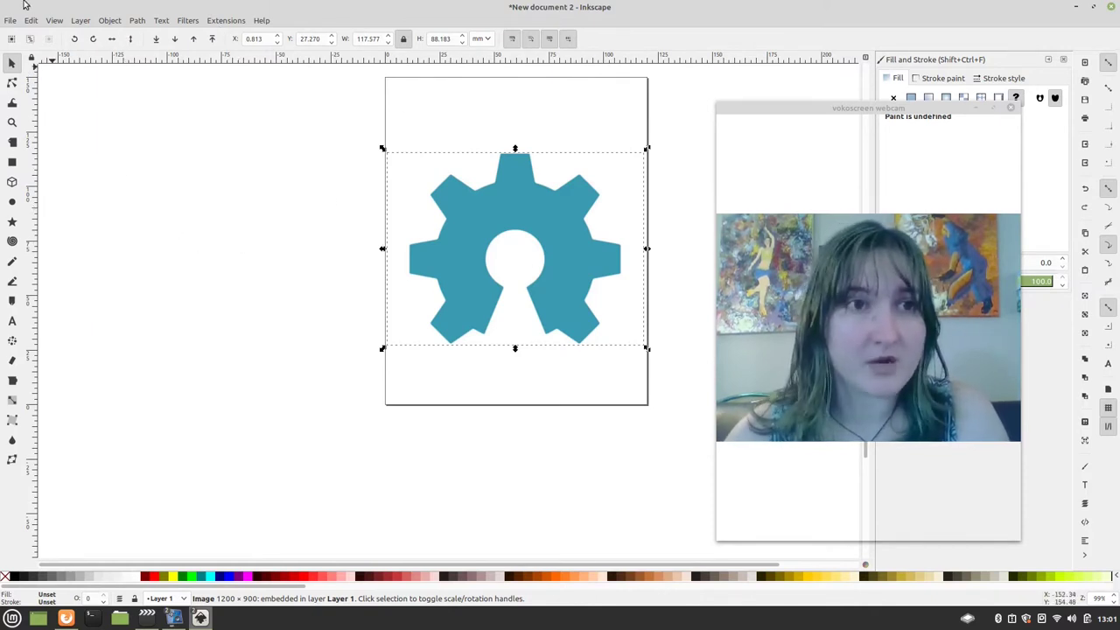
- Open Path > Trace Bitmap for the gear image, moving its settings aside
click(109, 21)
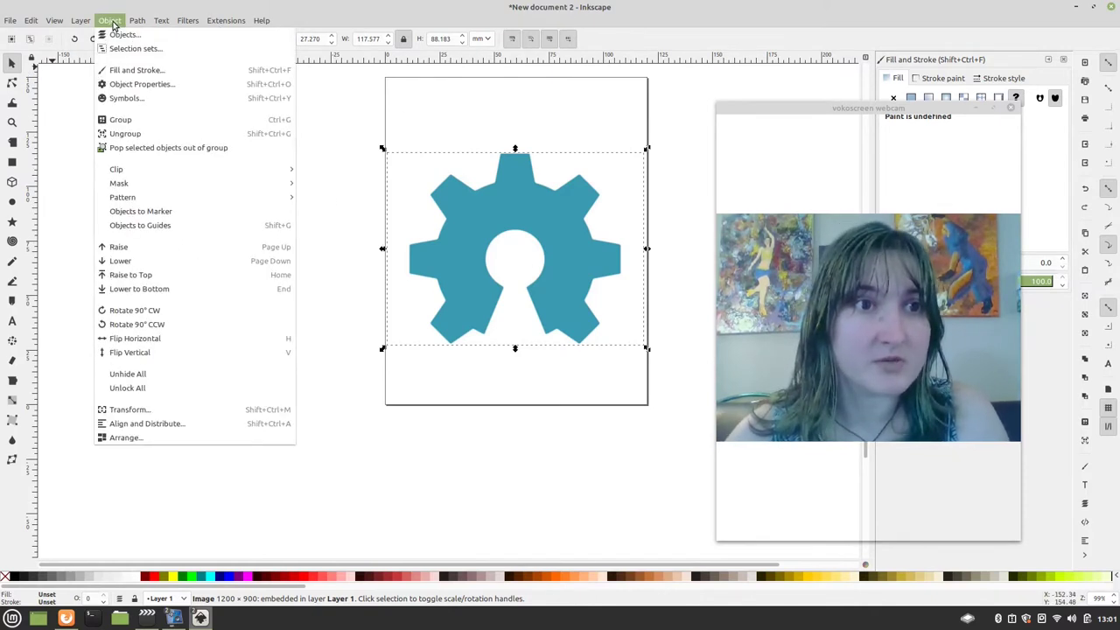
click(135, 21)
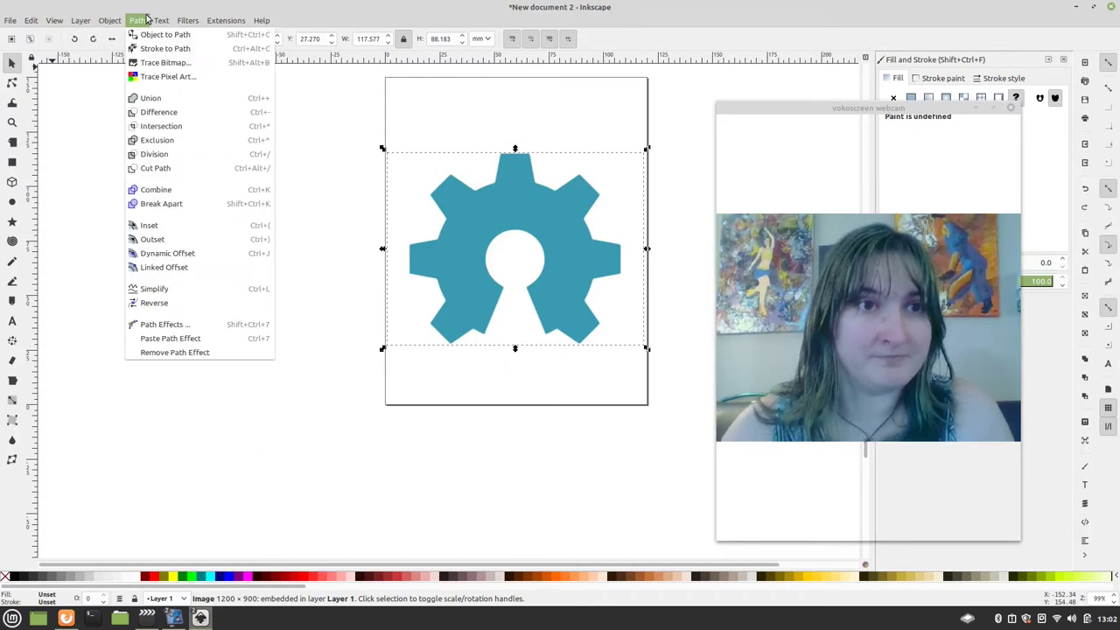
click(156, 64)
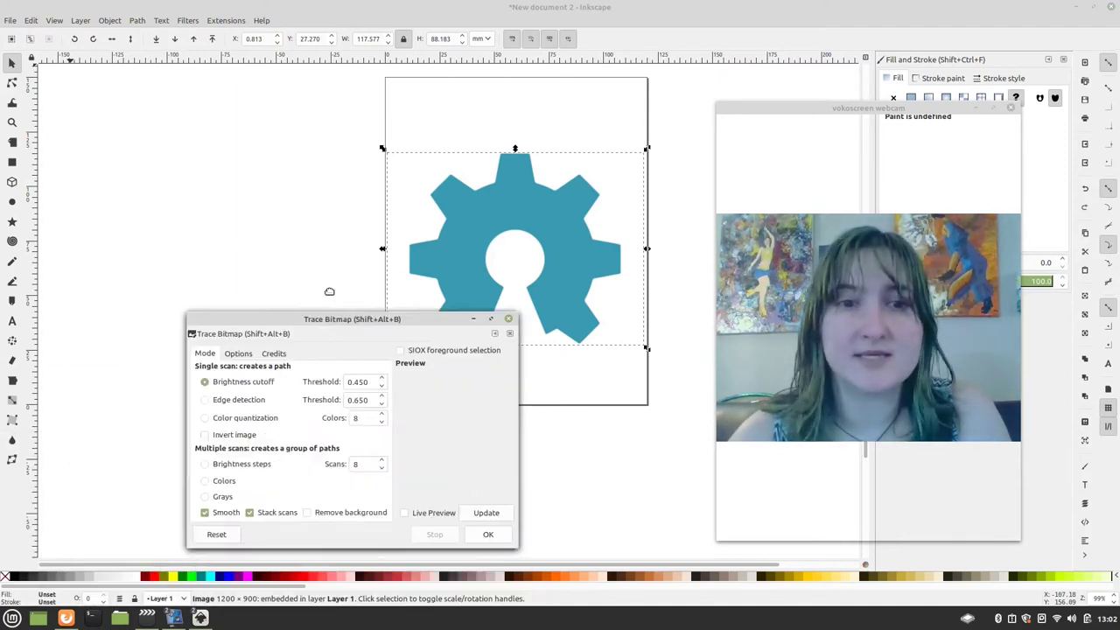
drag(328, 315, 153, 91)
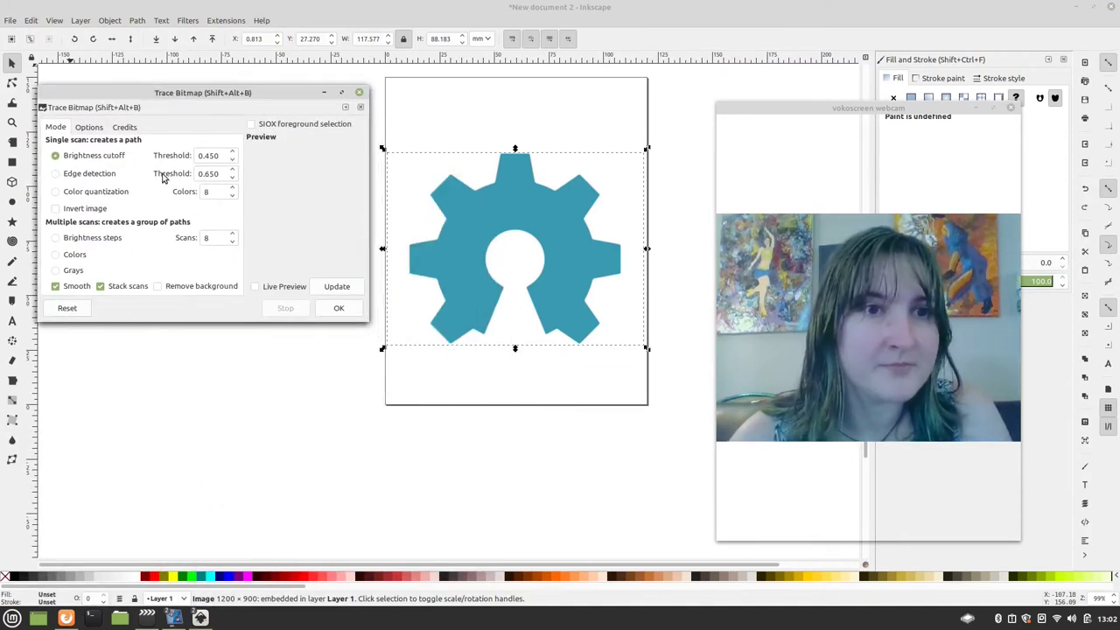
- With Live Preview on, raise brightness cutoff to 0.630 and create the black traced gear
click(255, 286)
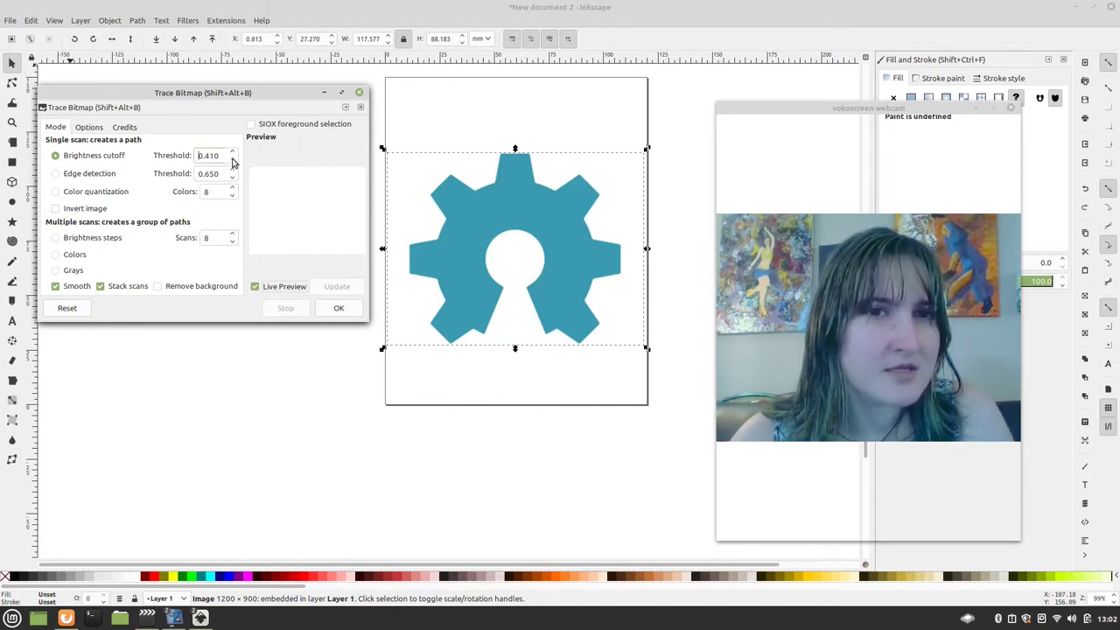
click(233, 155)
click(232, 154)
click(233, 154)
click(232, 154)
click(233, 154)
click(233, 154)
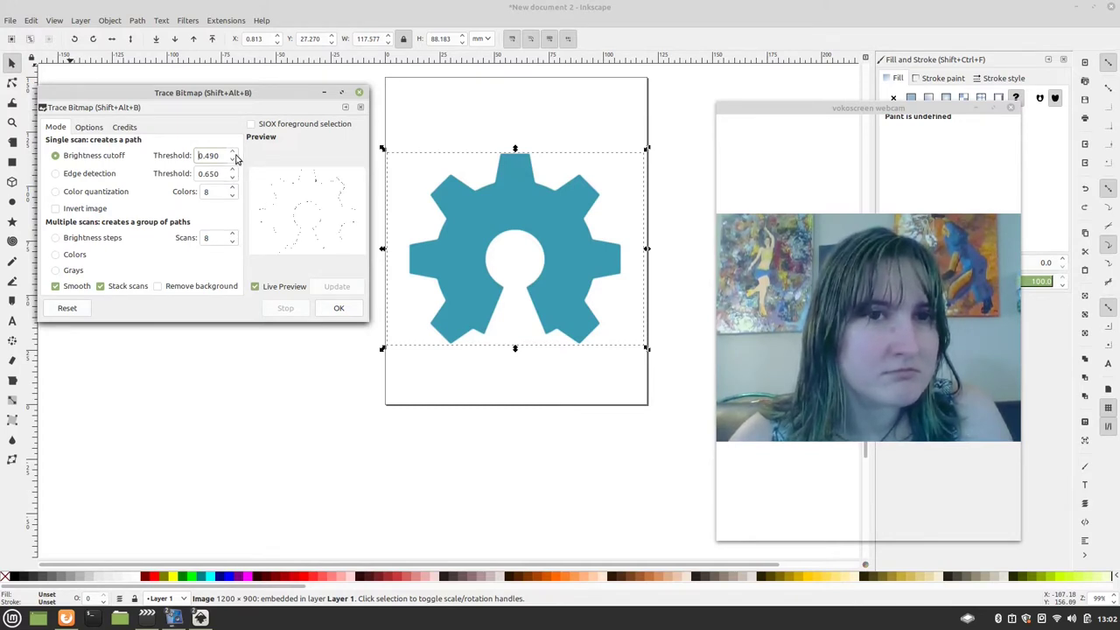
click(234, 154)
click(234, 154)
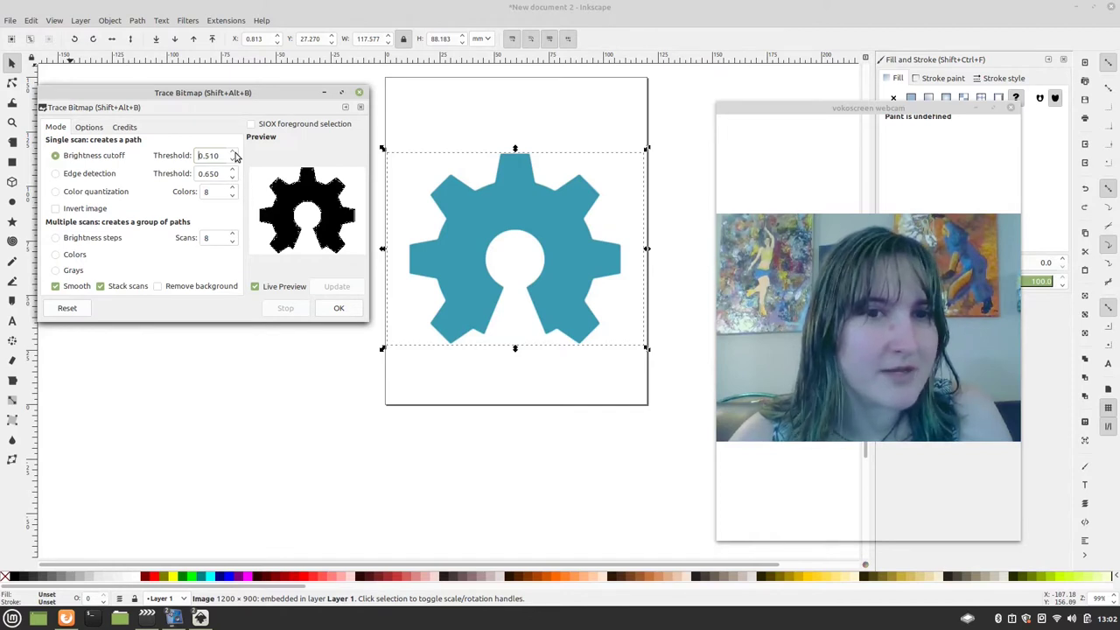
click(234, 154)
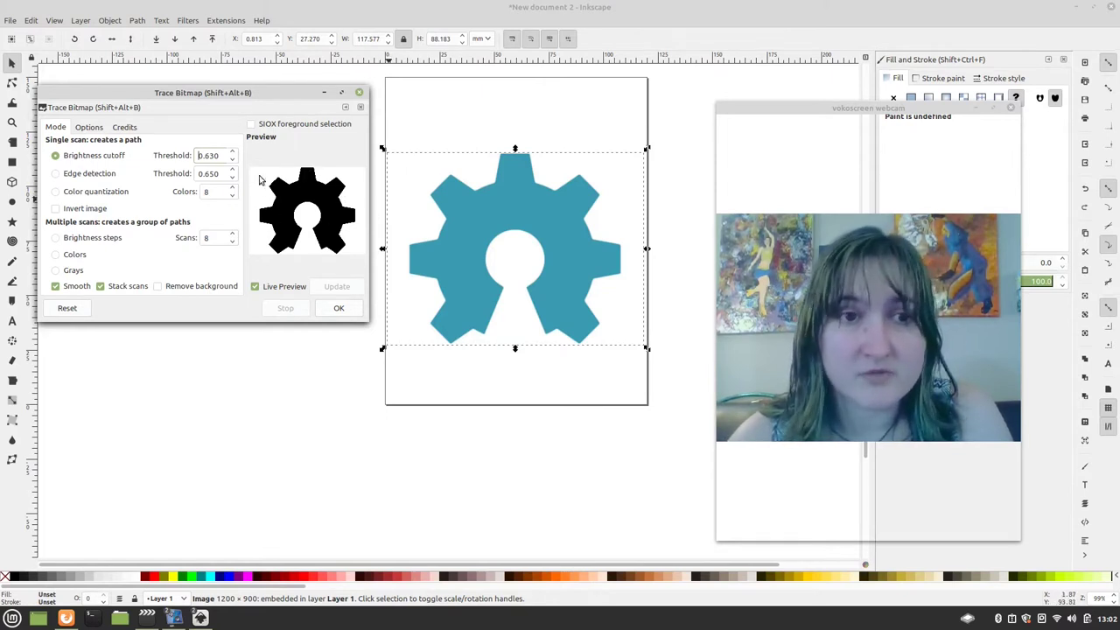
click(339, 308)
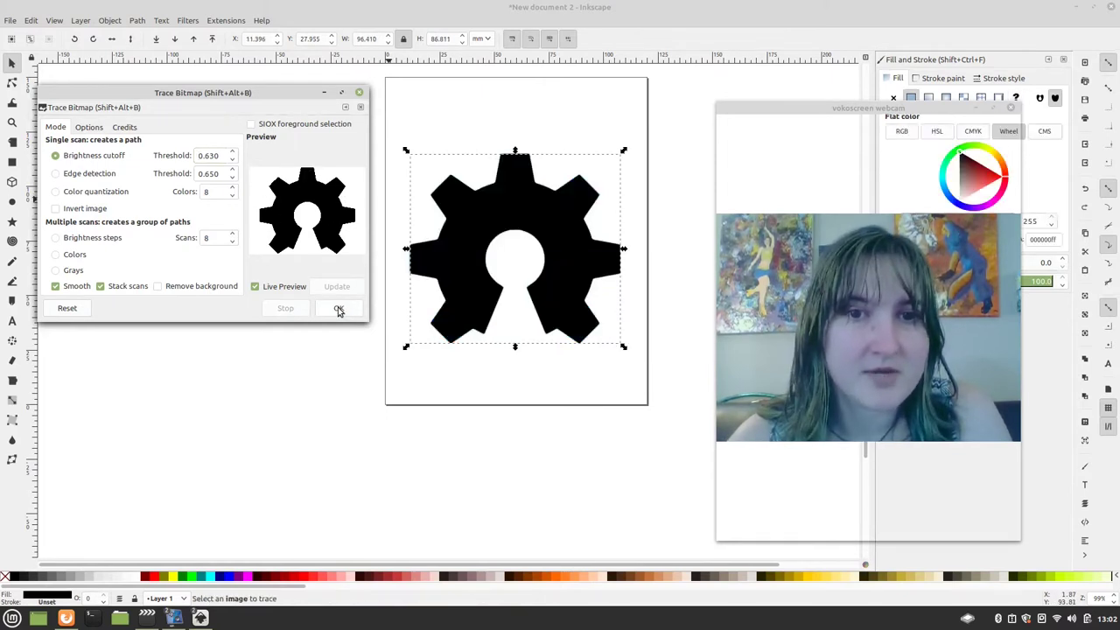
click(359, 92)
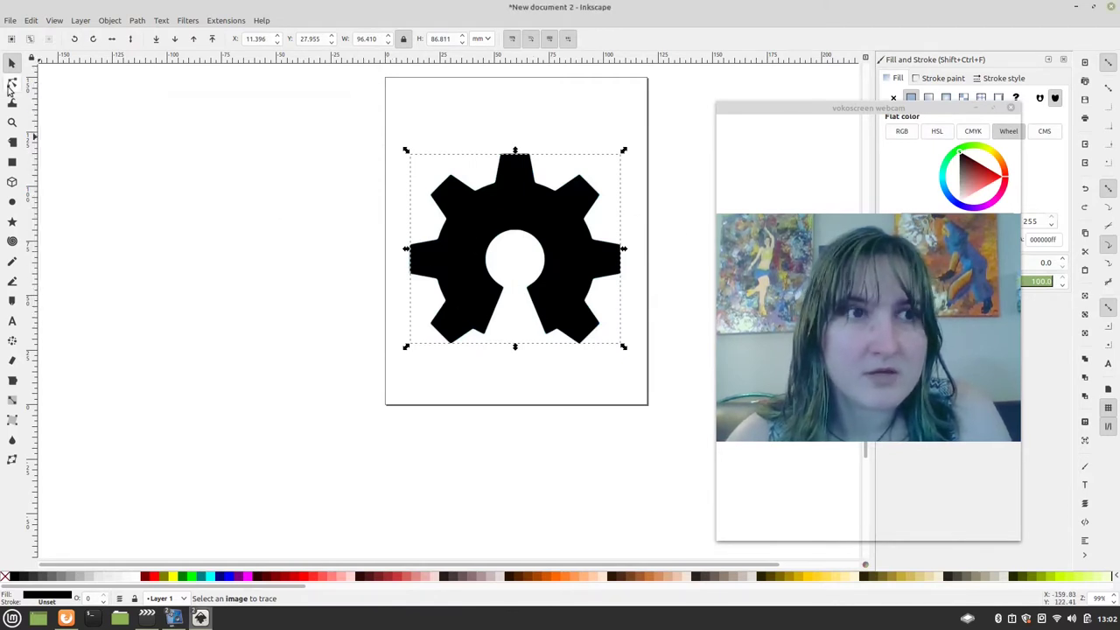
- Delete the blue gear bitmap and move the traced black gear back to the page centre
drag(467, 223, 294, 228)
click(521, 241)
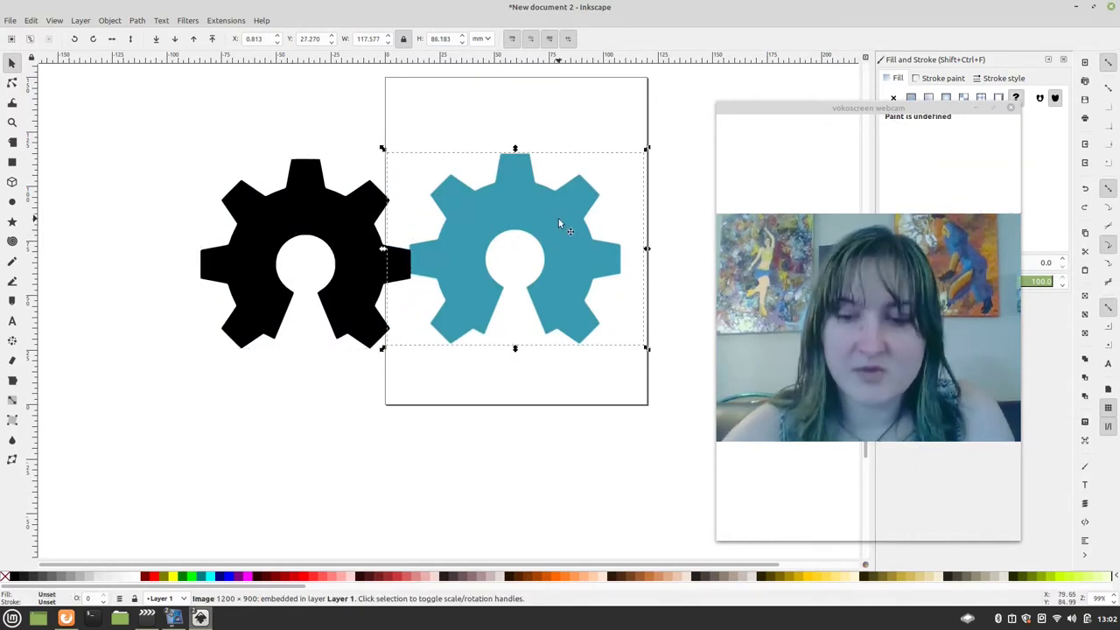
key(Delete)
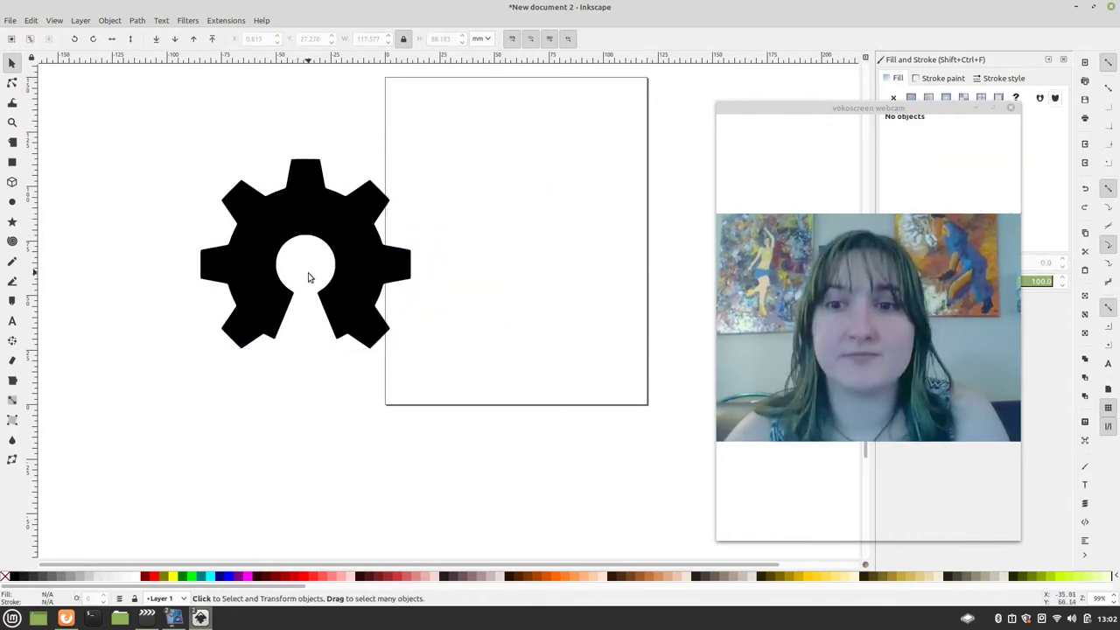
drag(287, 261, 484, 220)
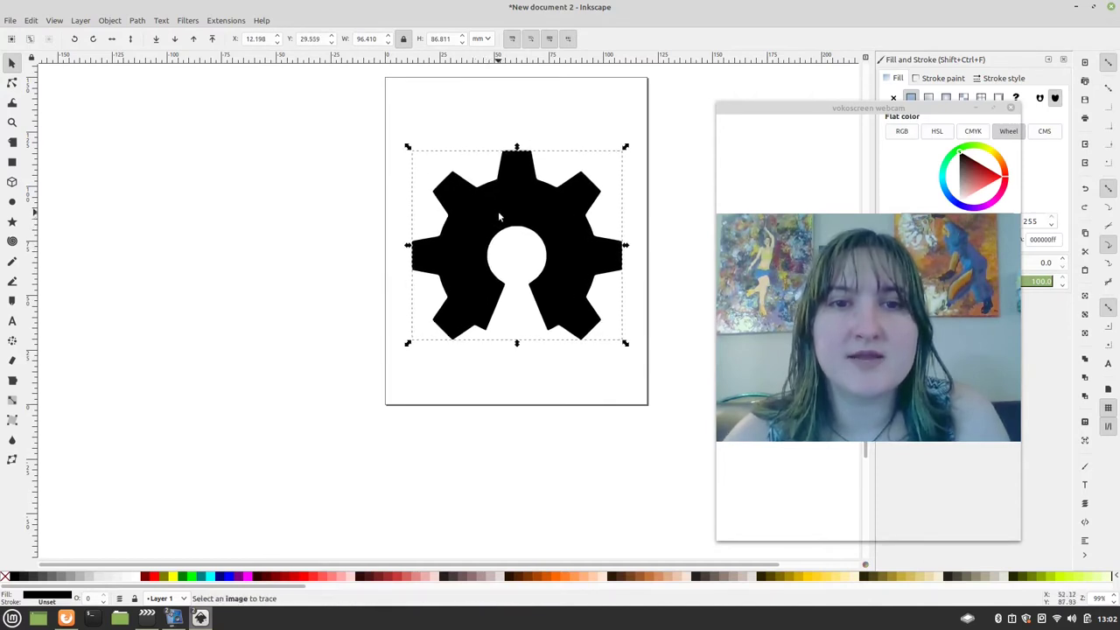
- Select the traced gear with the Node tool to inspect its densely packed nodes
key(n)
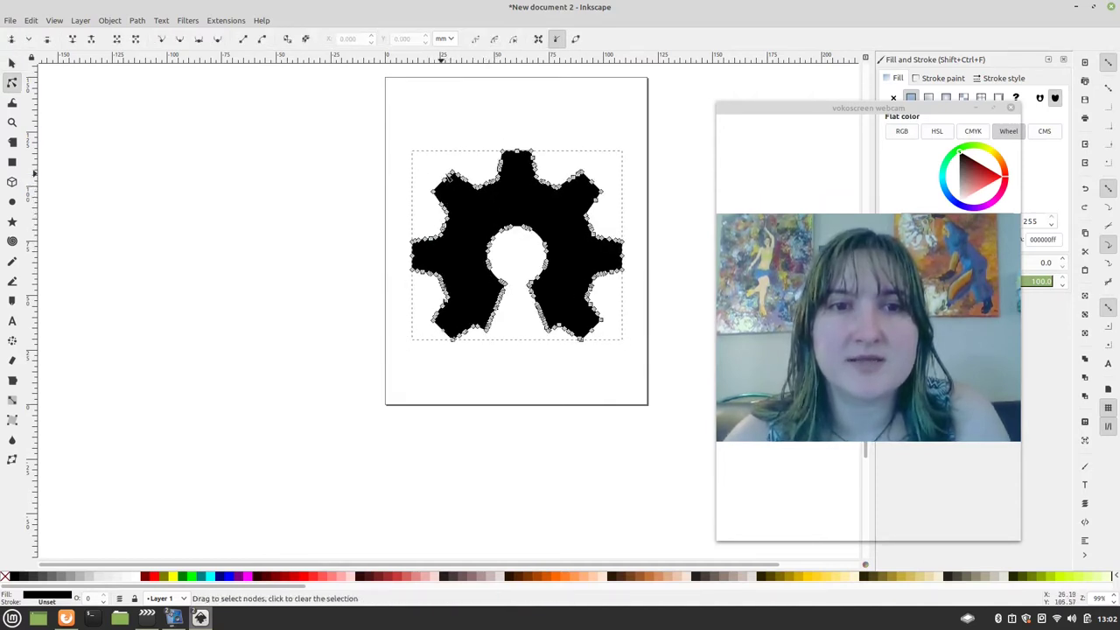
click(551, 394)
drag(708, 407, 302, 105)
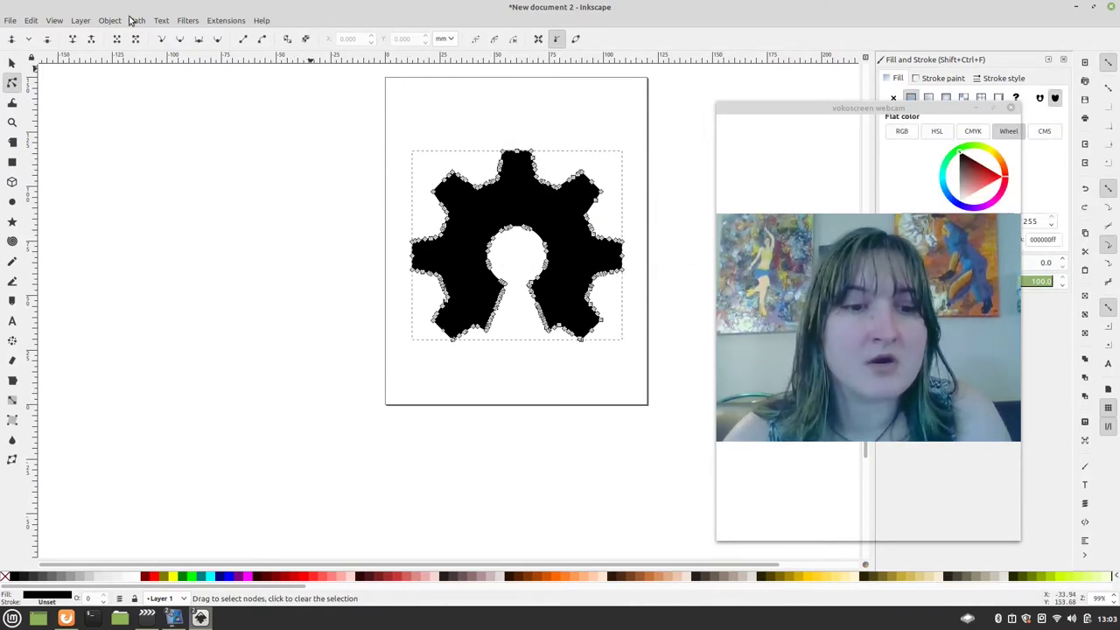
click(391, 350)
scroll(492, 229, up, 1)
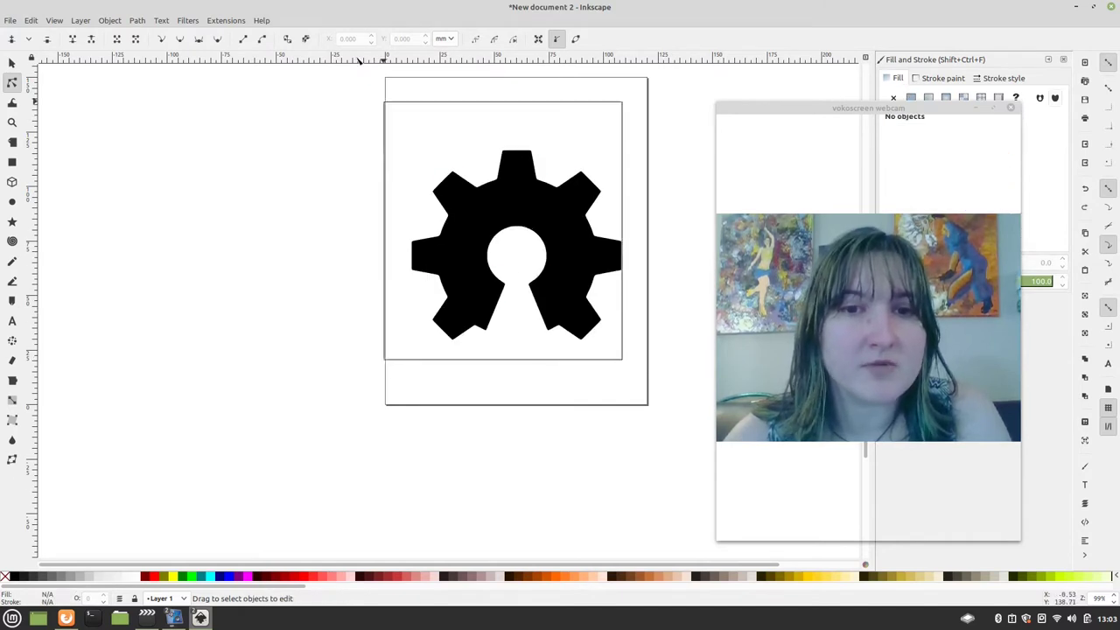
click(493, 229)
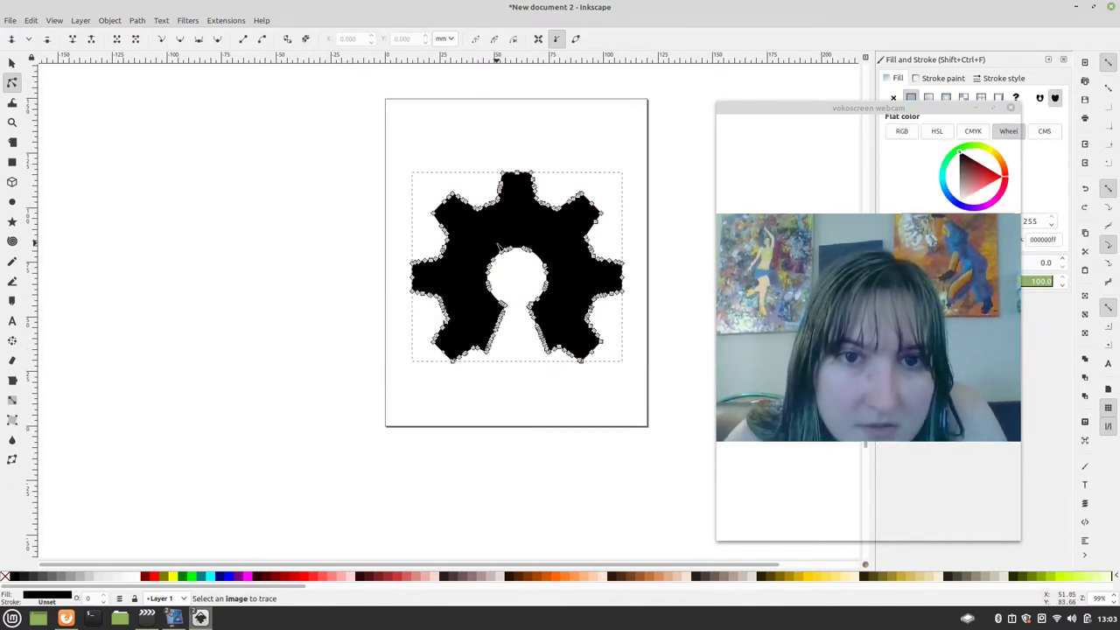
click(446, 322)
click(651, 380)
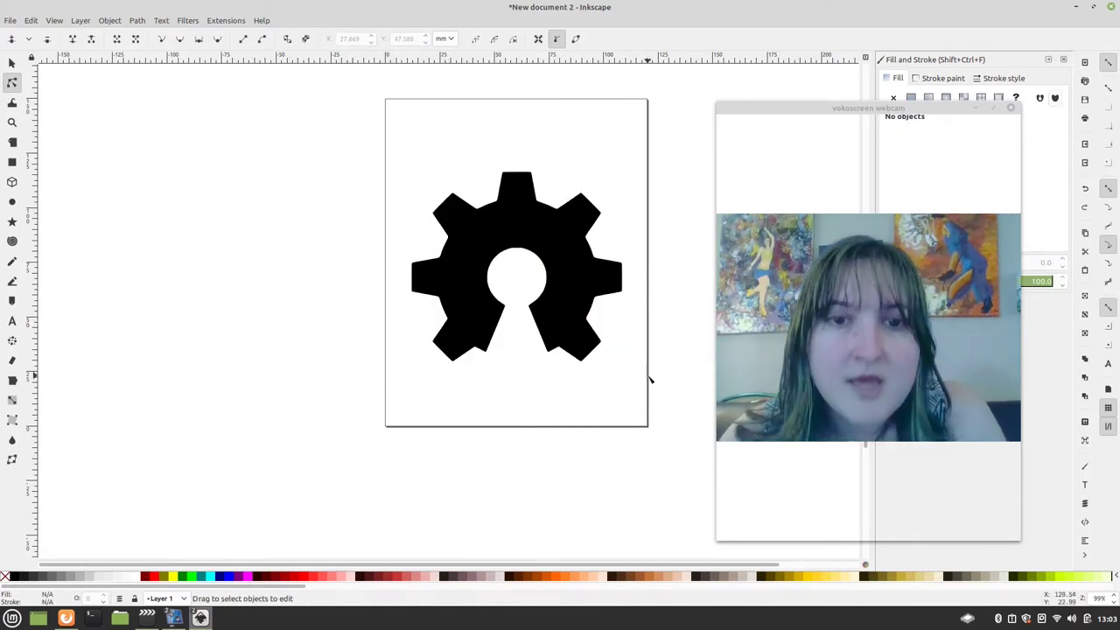
drag(670, 424, 287, 89)
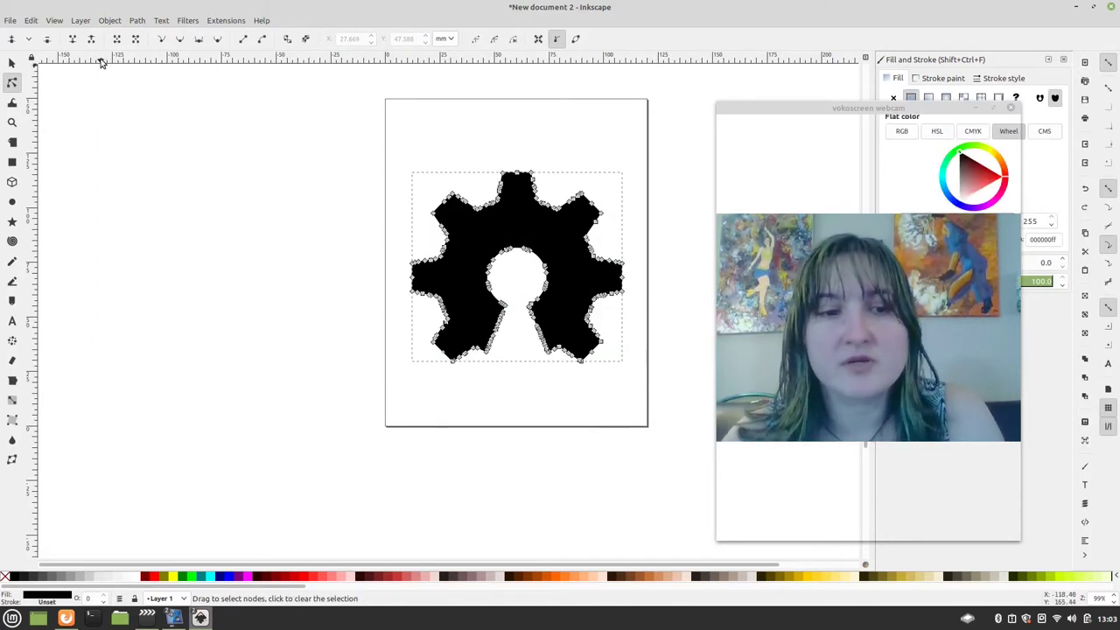
click(138, 20)
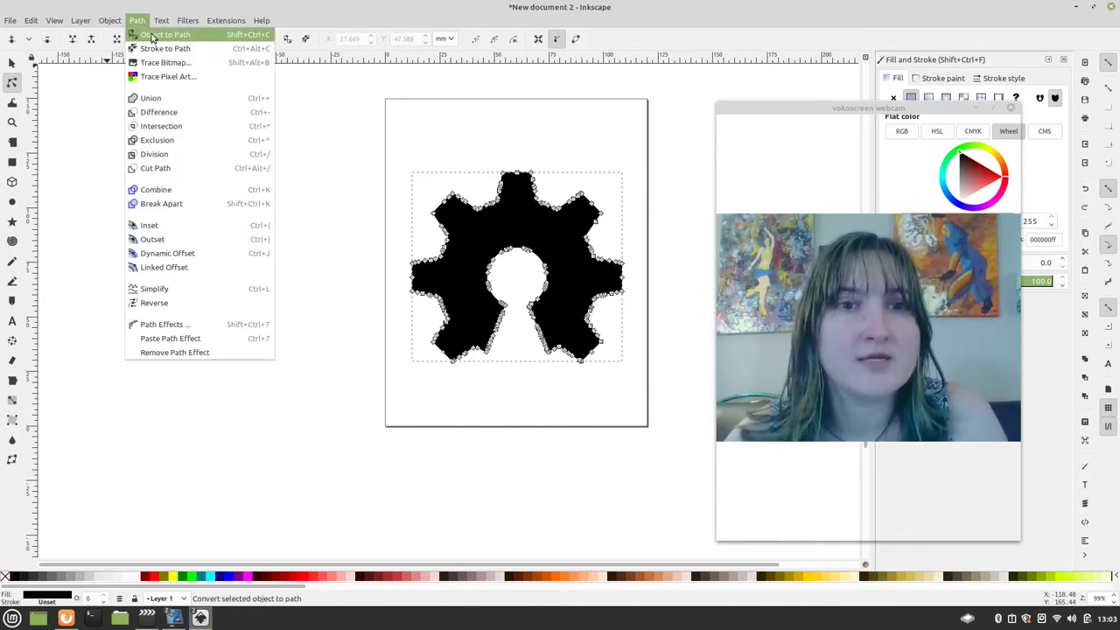
click(152, 36)
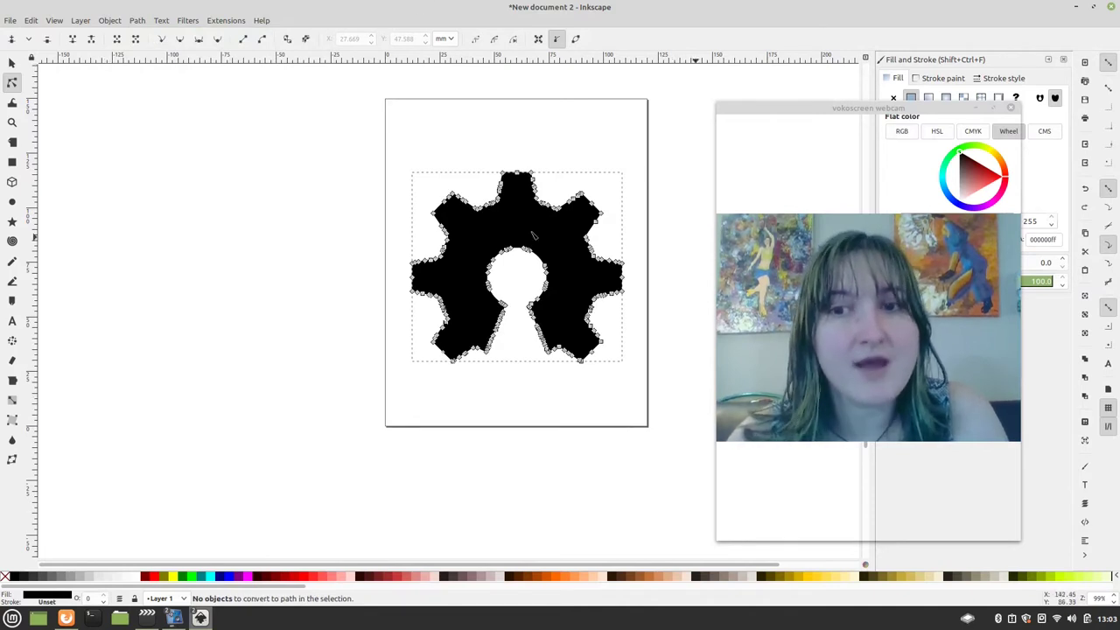
key(ctrl+shift+c)
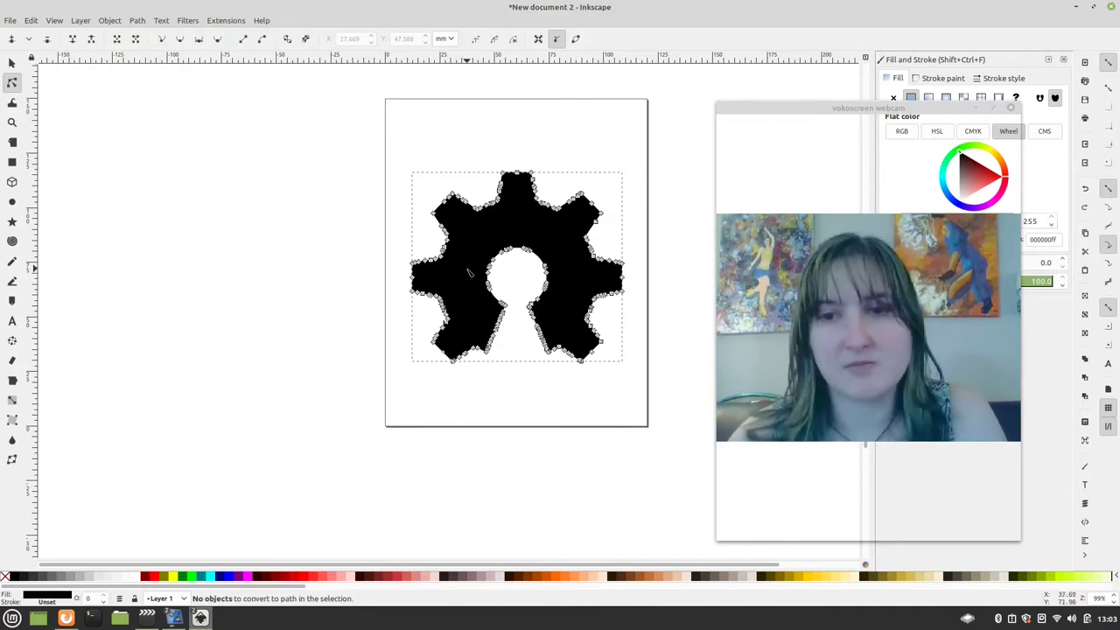
click(395, 389)
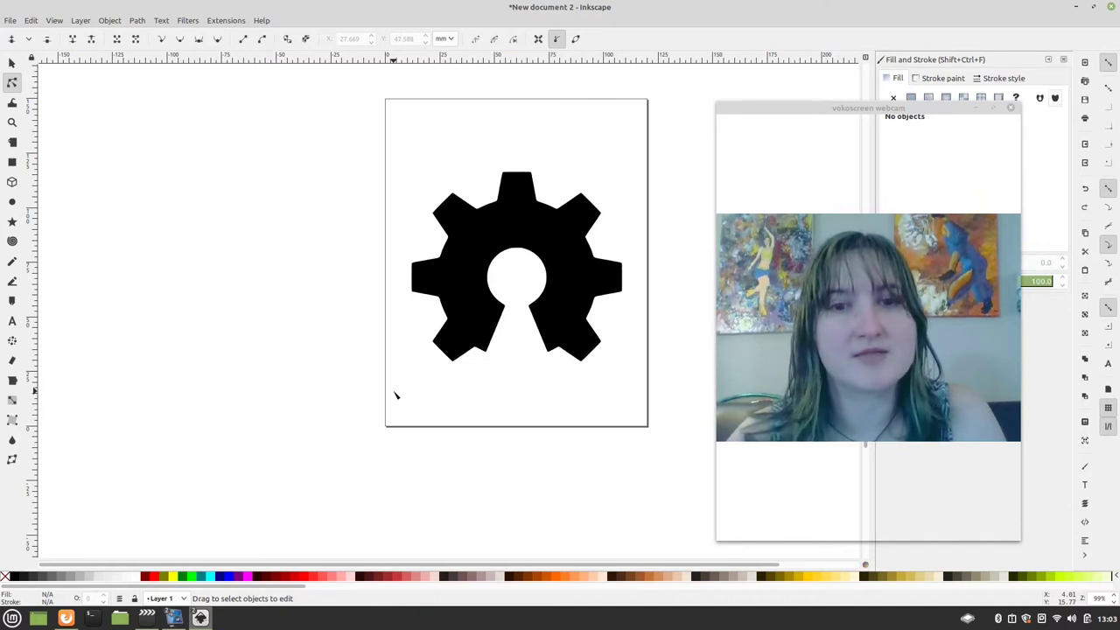
drag(669, 422, 269, 106)
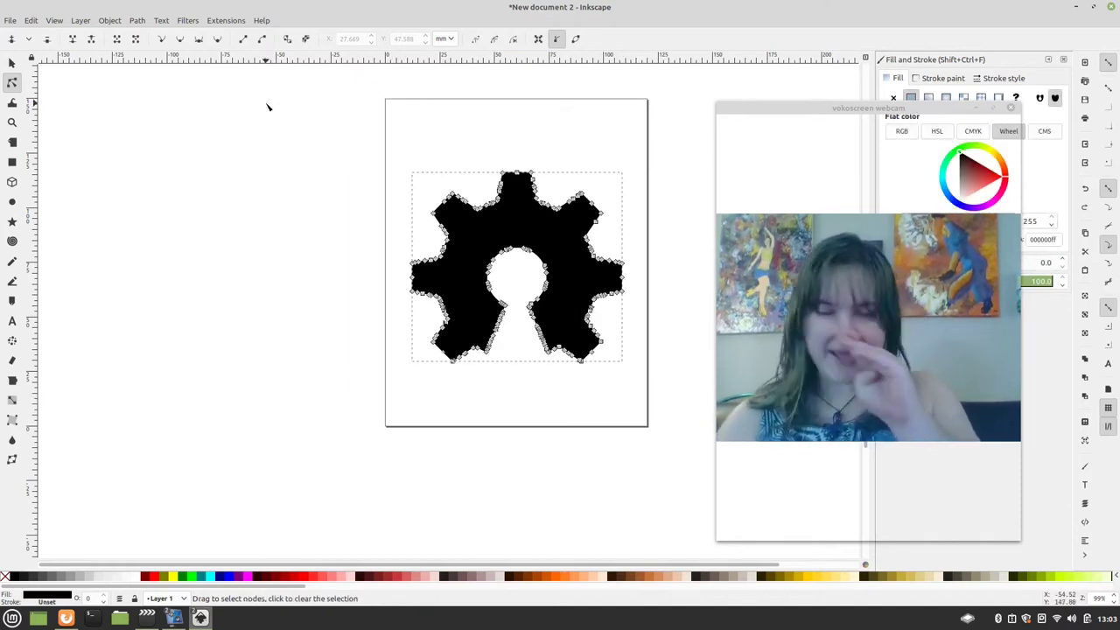
click(138, 20)
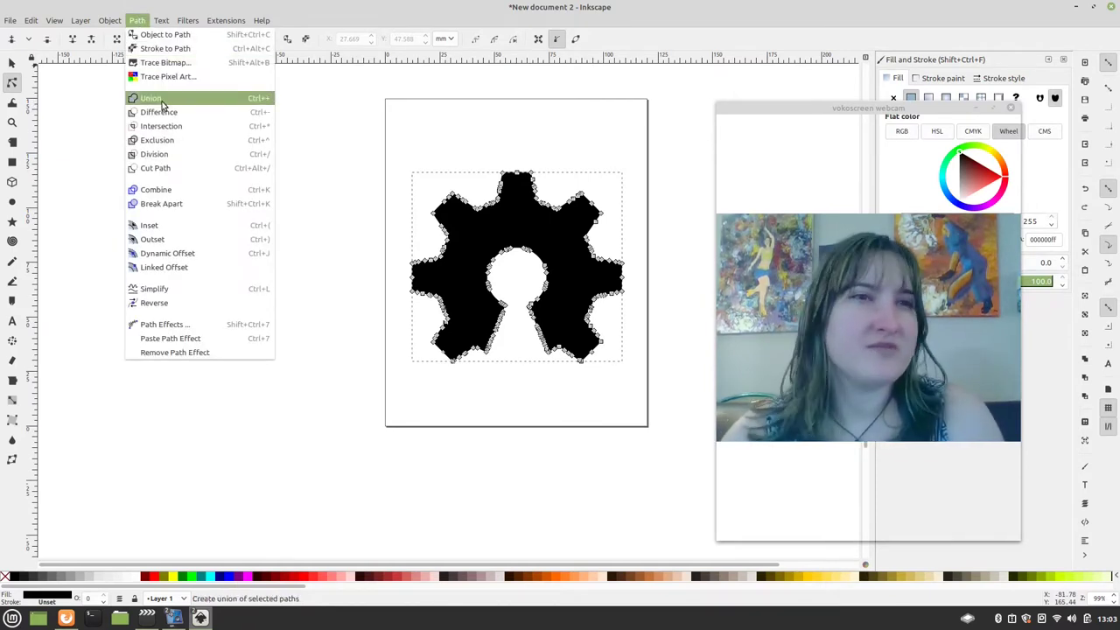
click(162, 99)
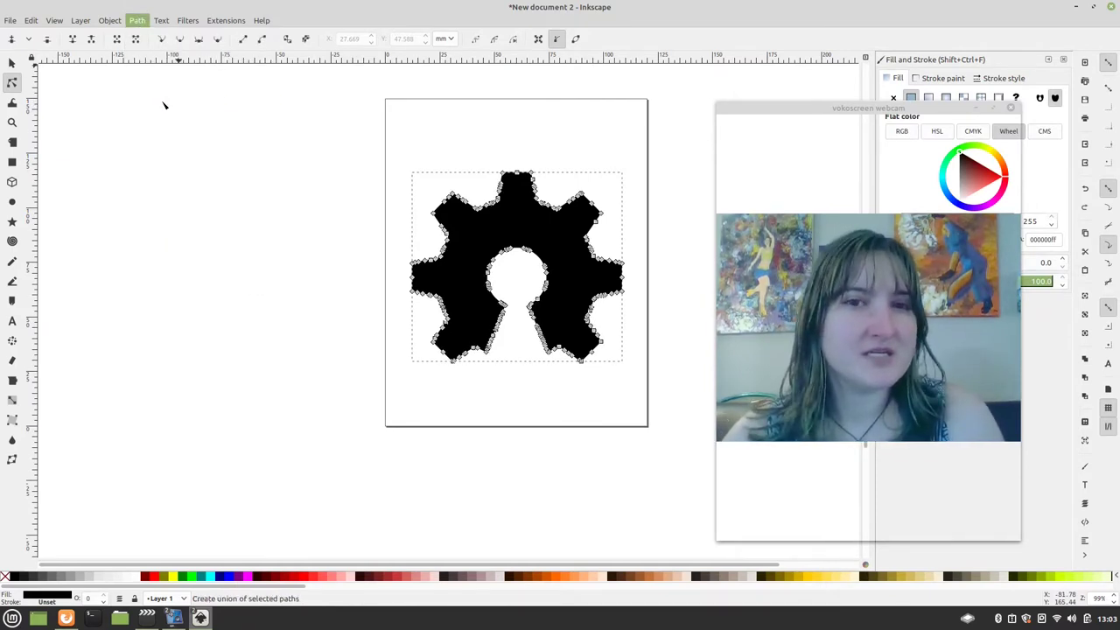
click(260, 246)
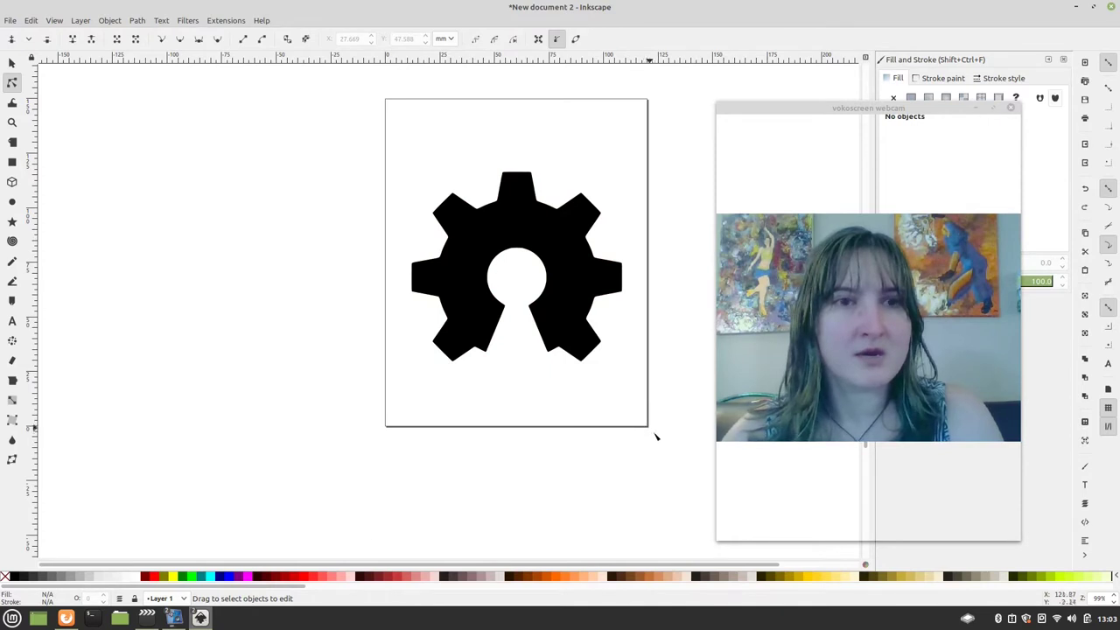
drag(655, 430, 298, 80)
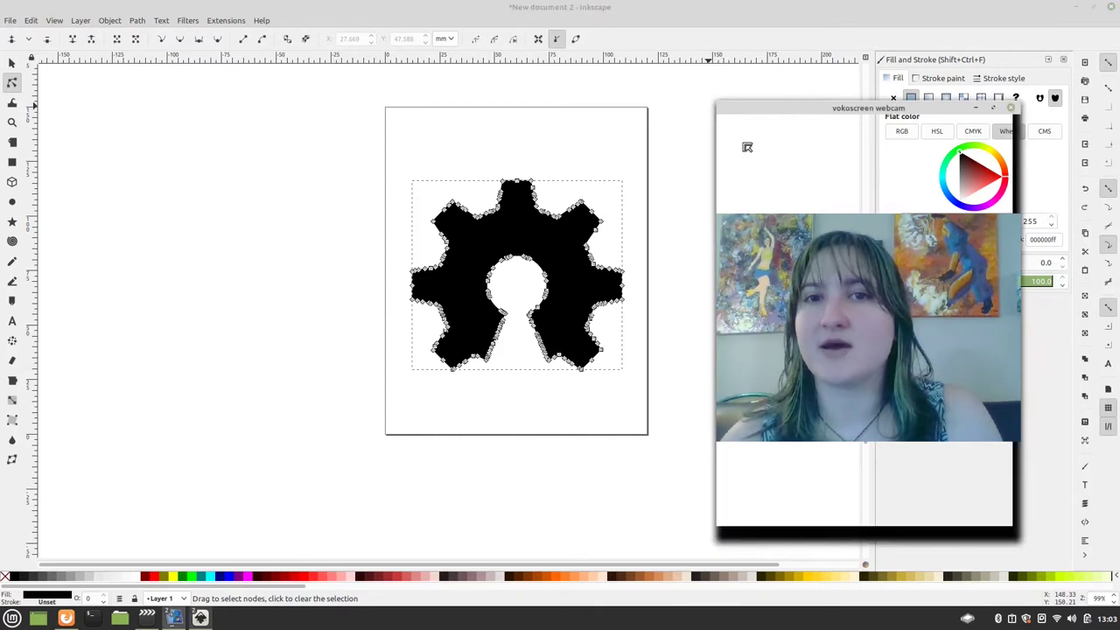
- Set the gear's fill to none and its stroke to flat black, leaving a thin outline
drag(717, 103, 840, 351)
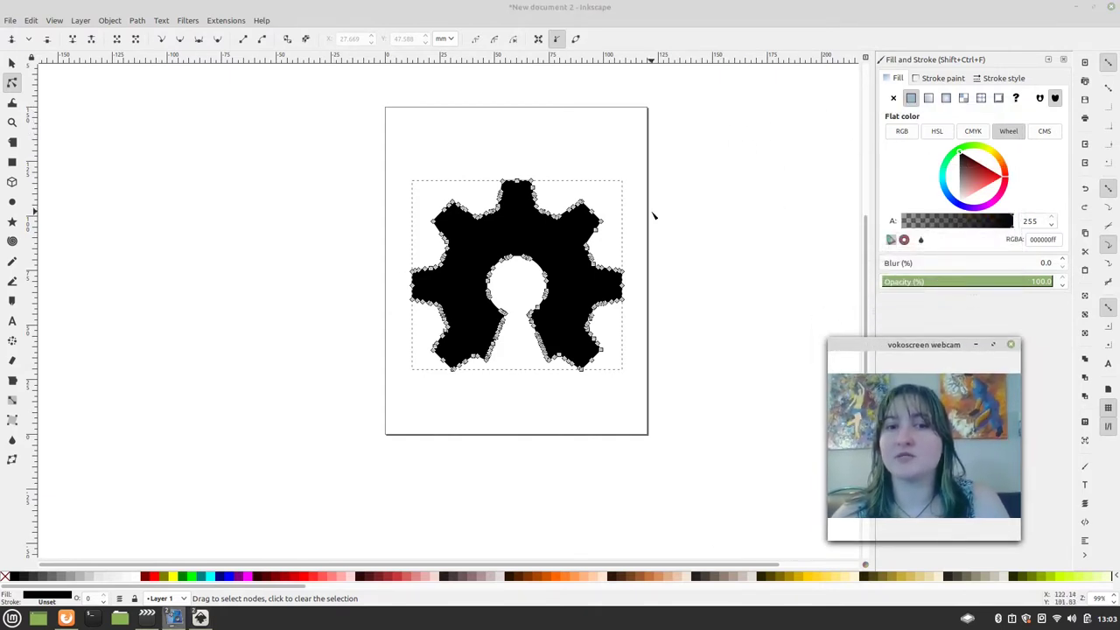
click(692, 446)
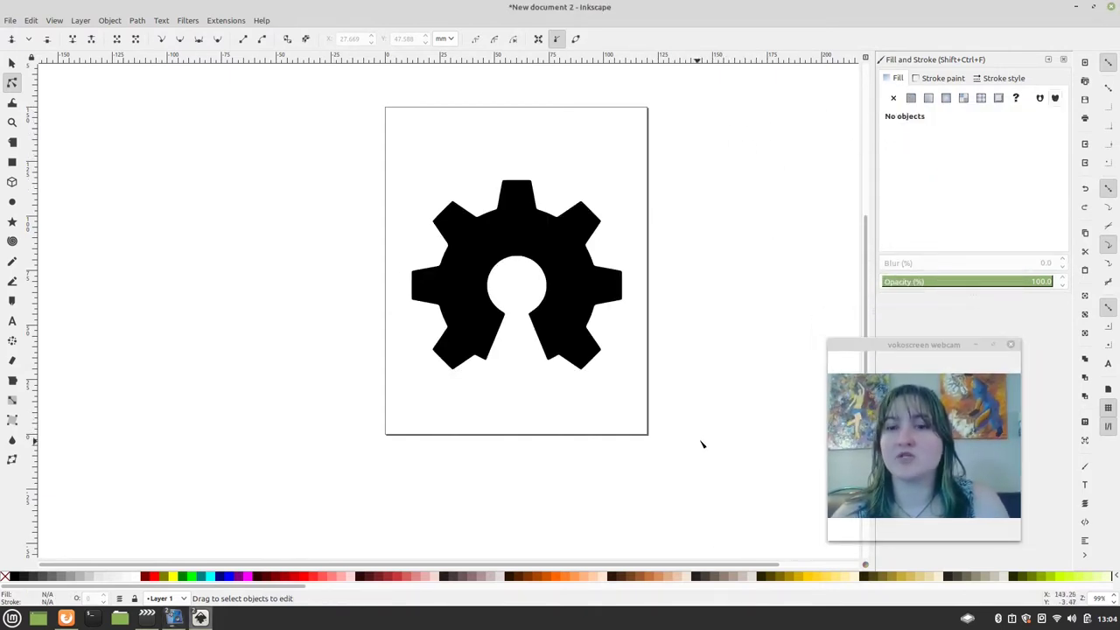
drag(698, 454, 235, 87)
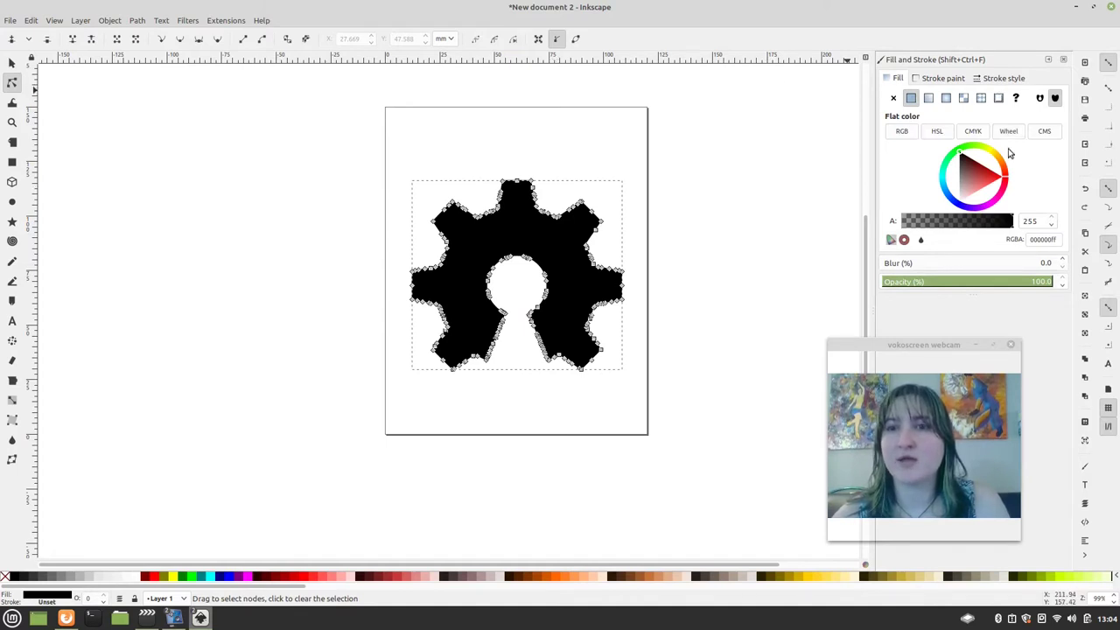
click(894, 100)
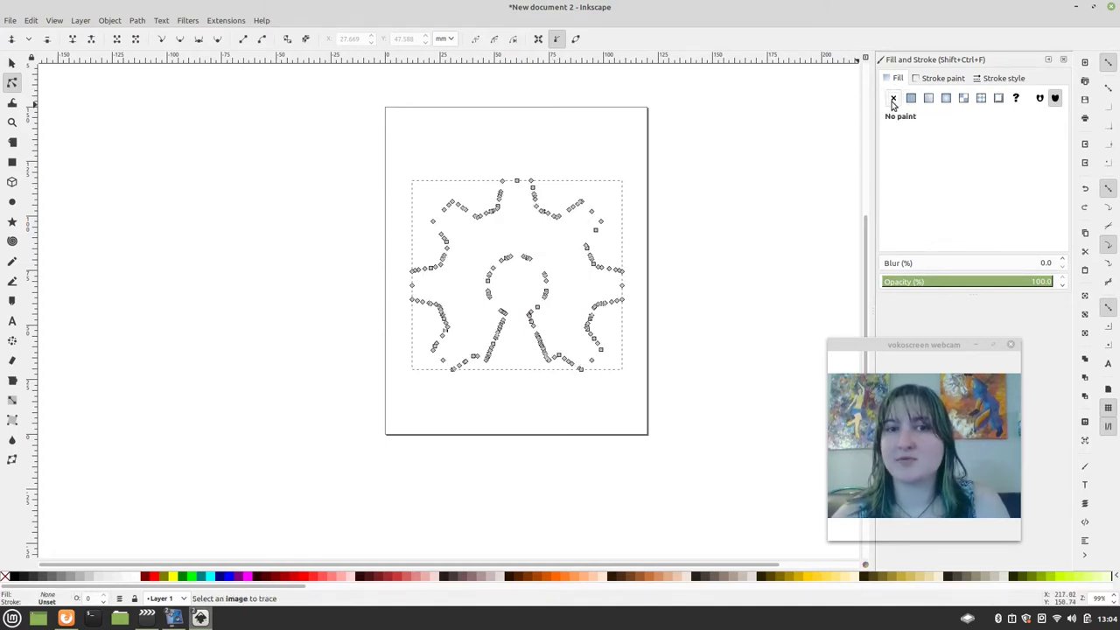
click(933, 78)
click(893, 100)
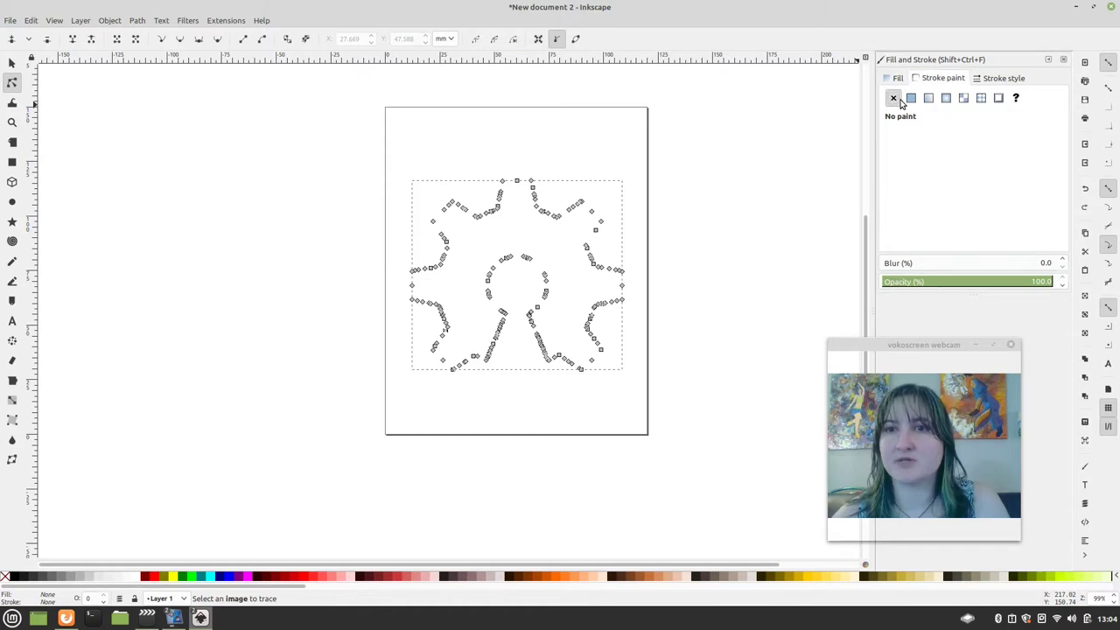
click(911, 99)
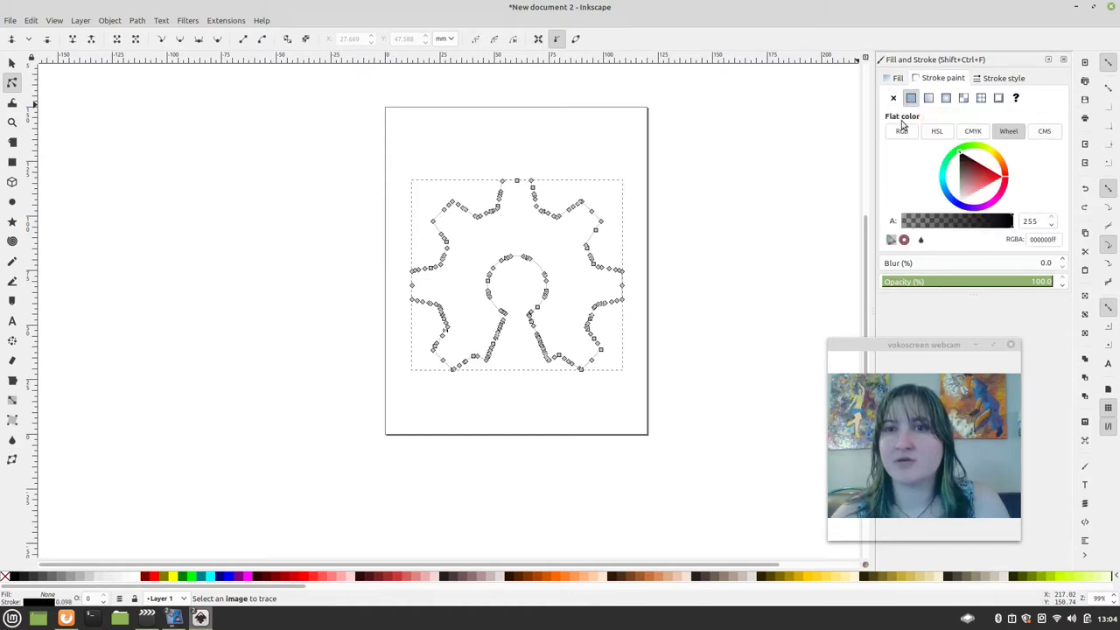
click(717, 369)
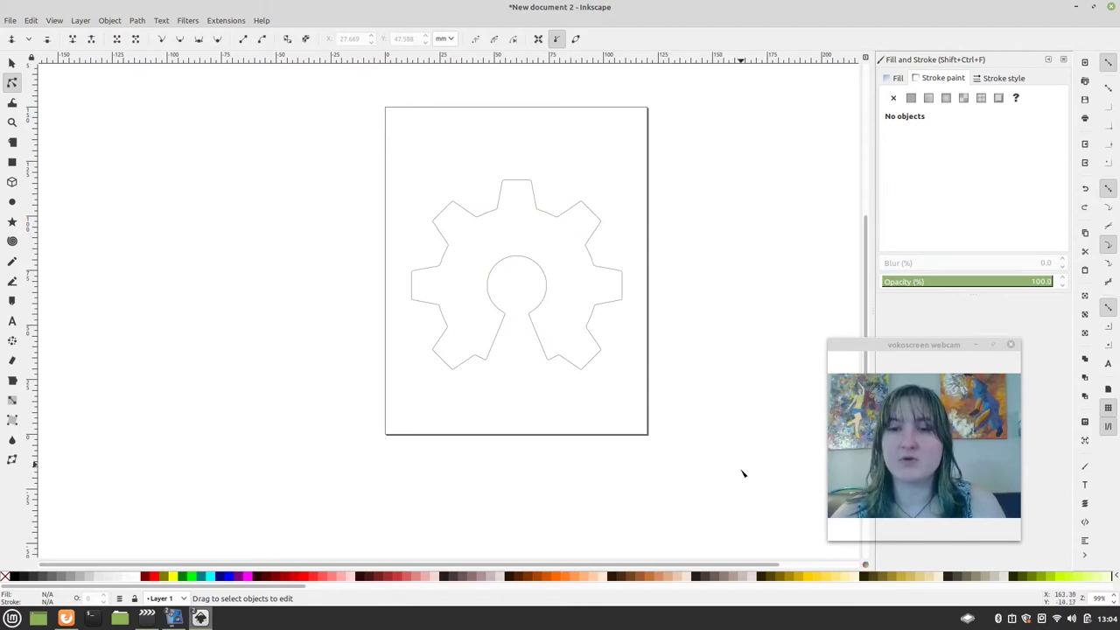
drag(727, 470, 205, 91)
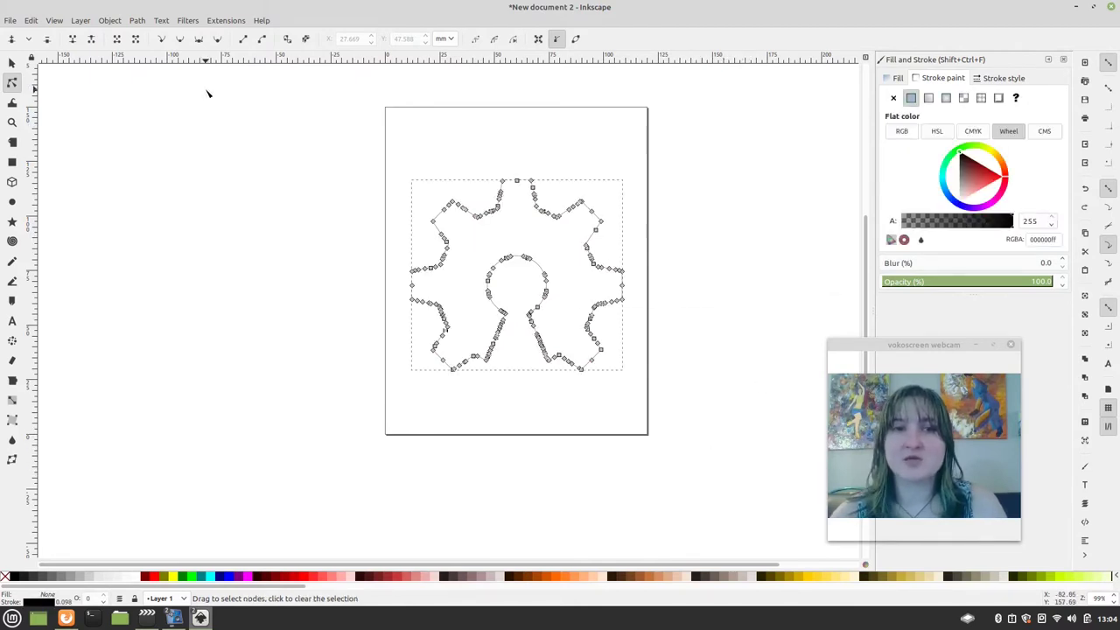
- Open Extensions > KM LASER > Generate: Hatch Fill for the outlined gear
click(224, 21)
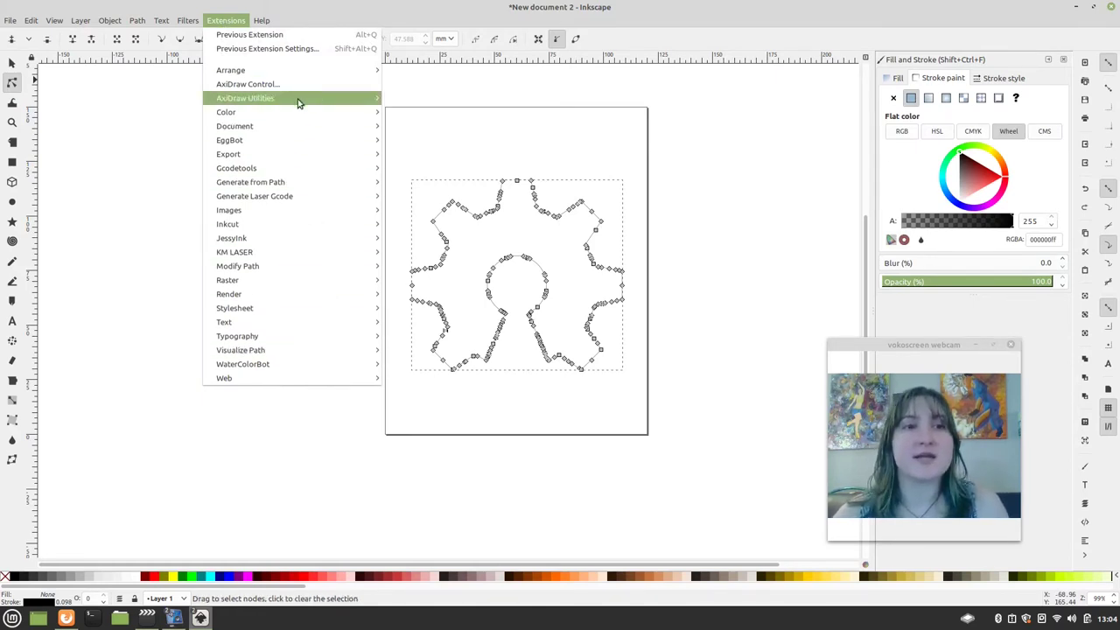
mouse_move(293, 251)
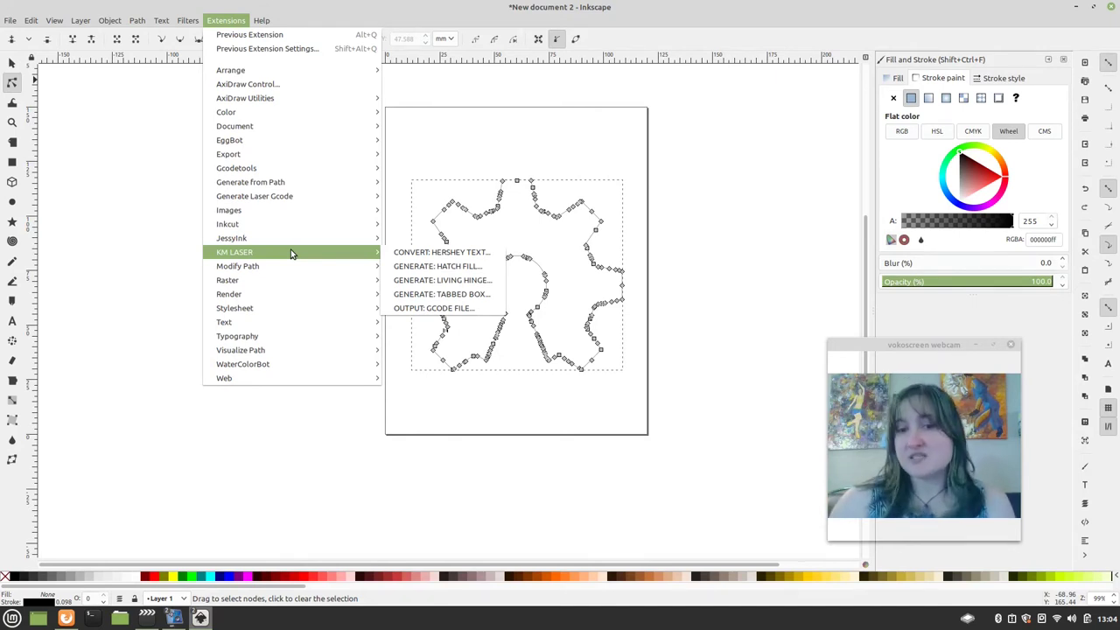
click(471, 268)
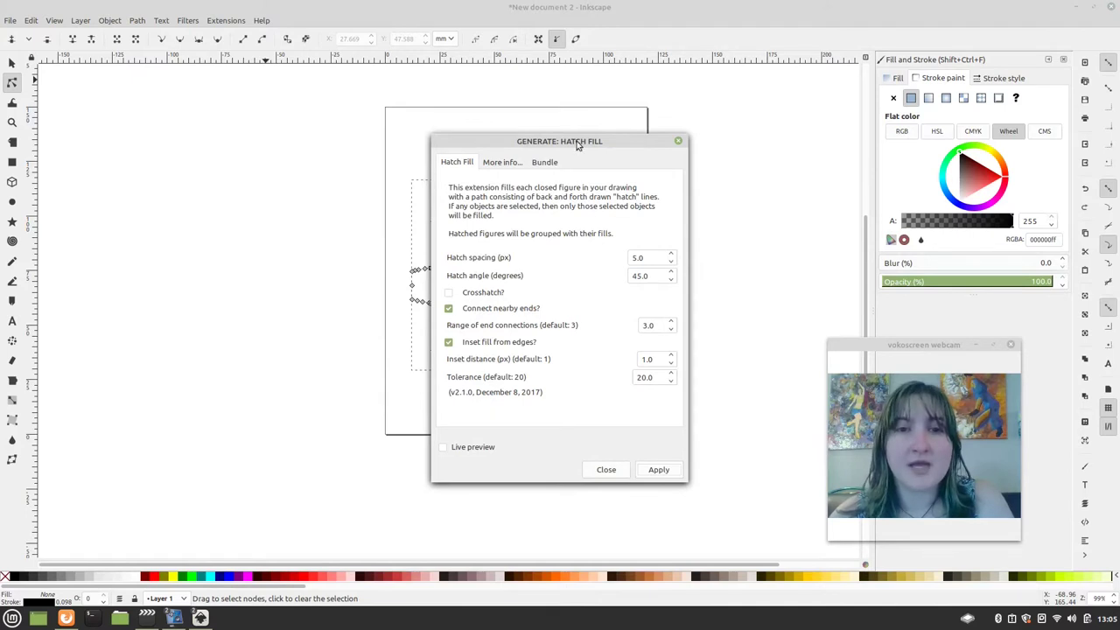
- Set hatch spacing to 1.0 and enable Live preview and Crosshatch
mouse_move(578, 146)
mouse_down()
mouse_move(780, 73)
mouse_move(803, 52)
mouse_move(781, 56)
mouse_up()
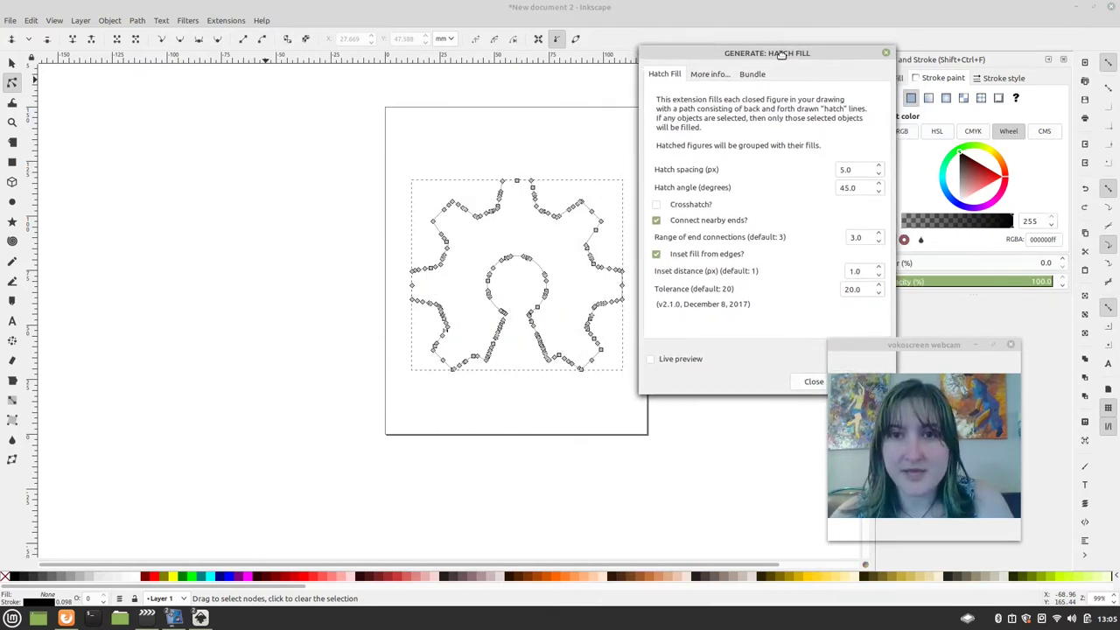
drag(936, 345, 995, 351)
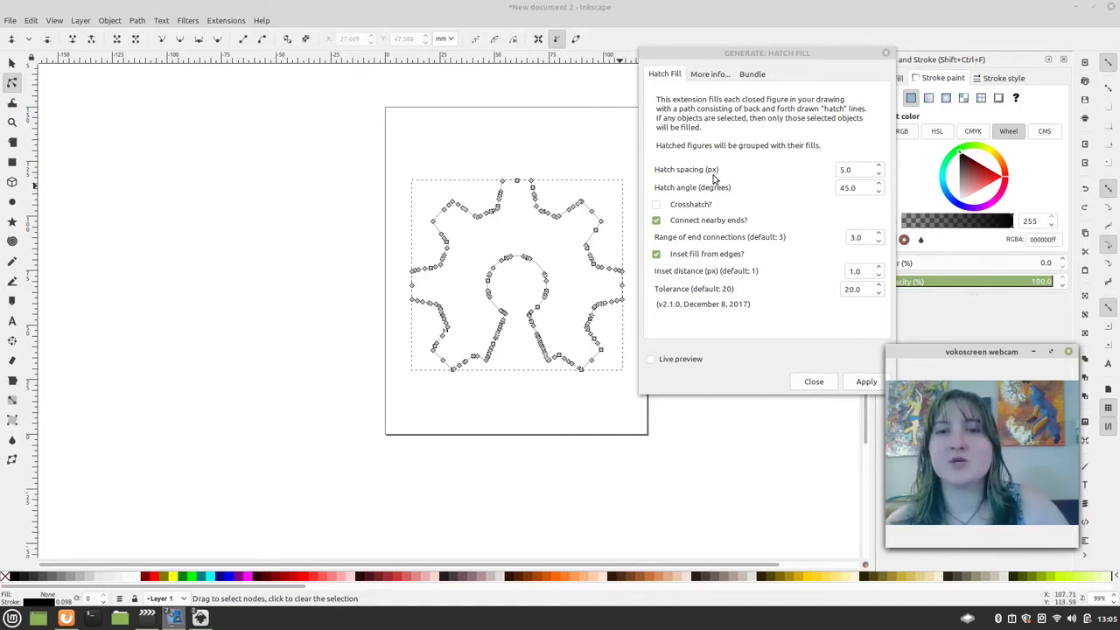
click(869, 172)
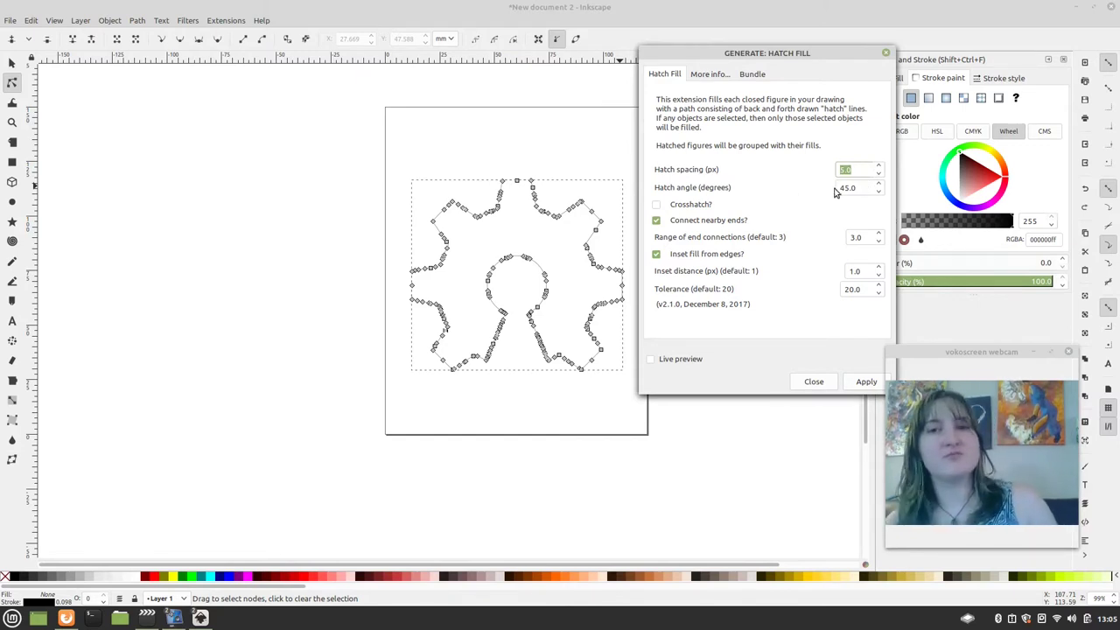
text(1)
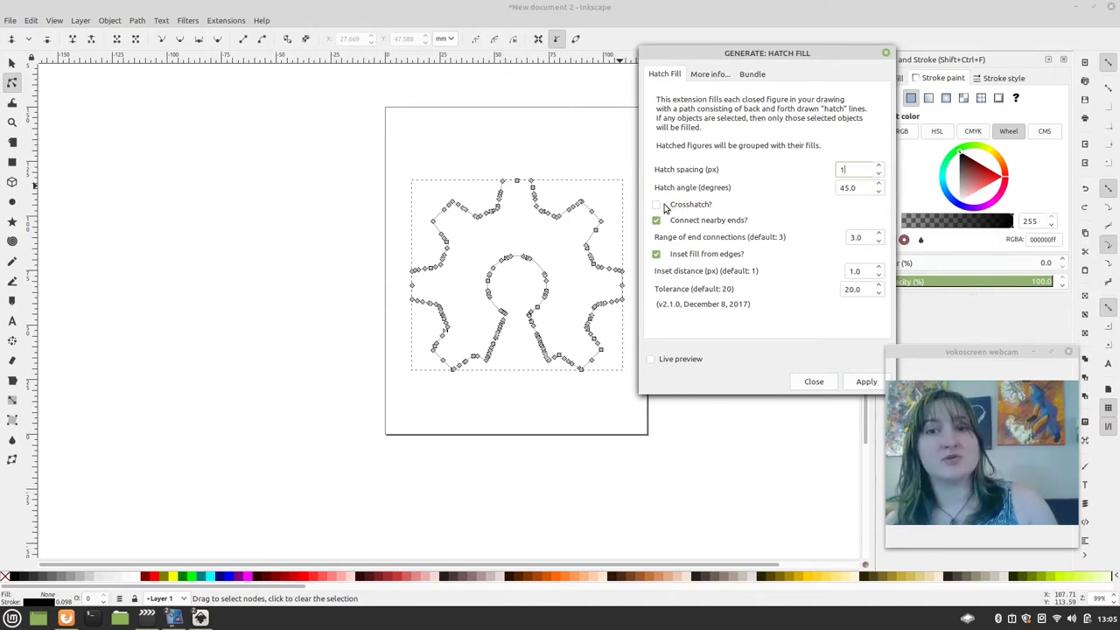
click(866, 188)
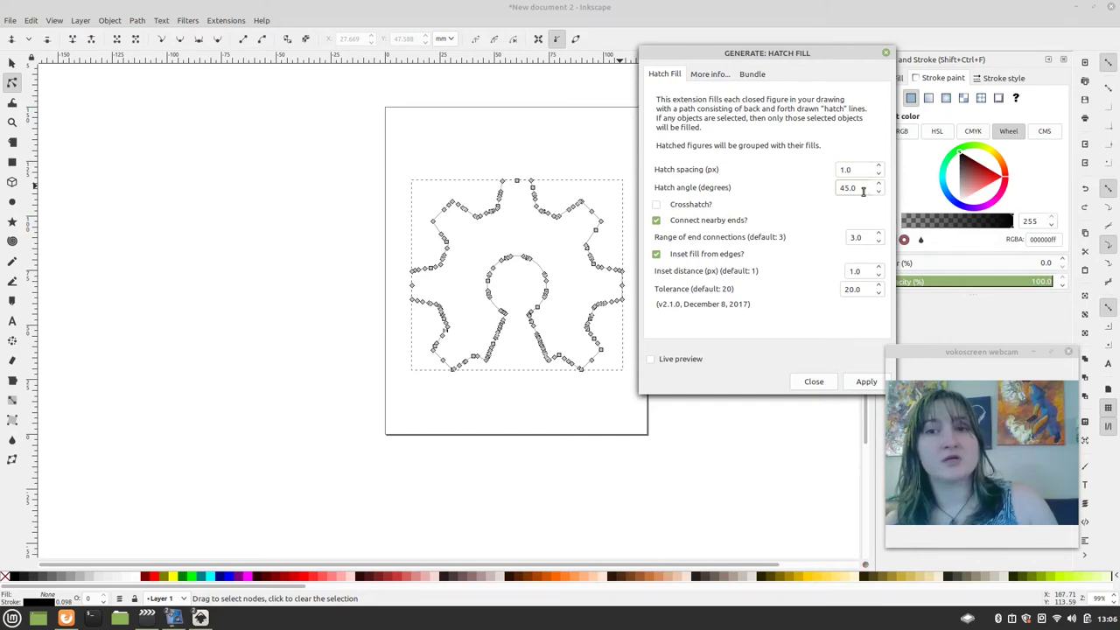
click(652, 360)
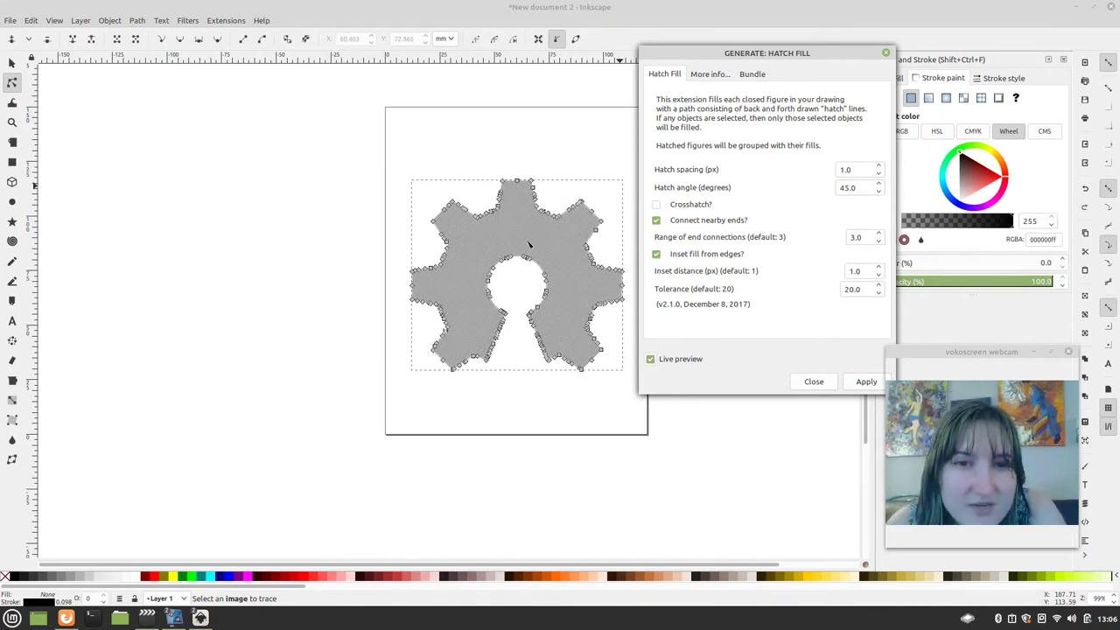
click(656, 205)
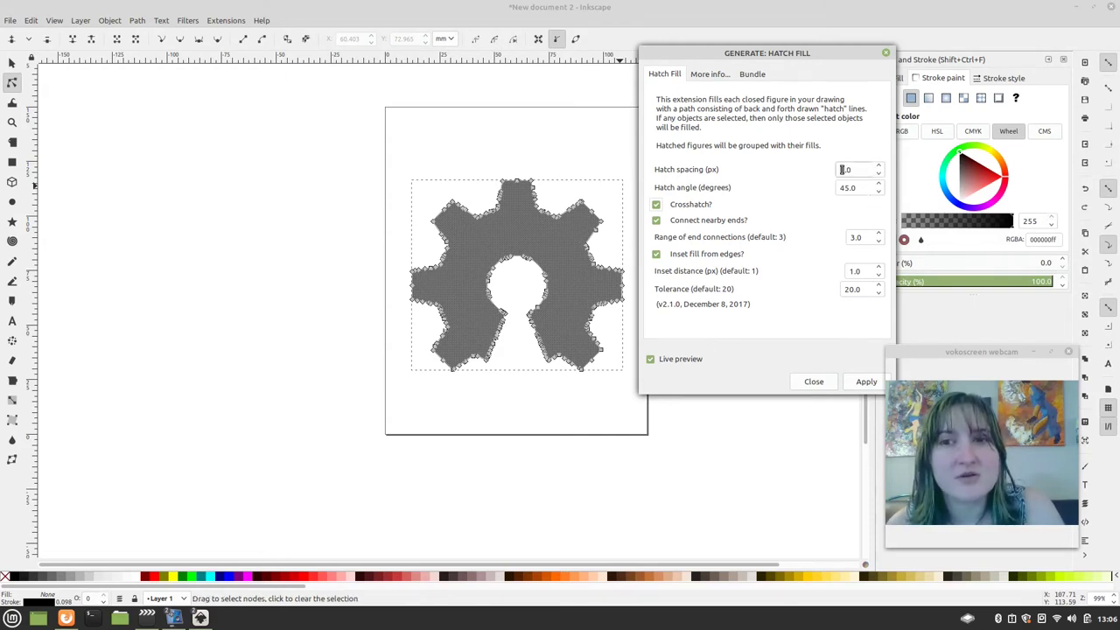
- Try a 0.5 hatch spacing, then return it to 1.0
drag(854, 169, 812, 168)
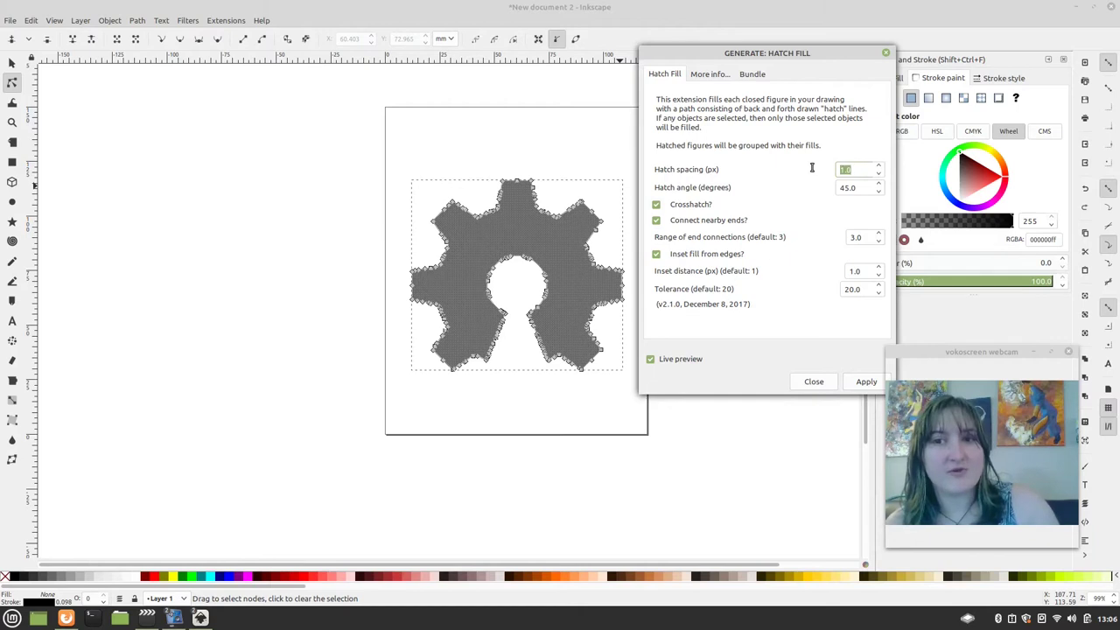
key(BackSpace)
text(0.5)
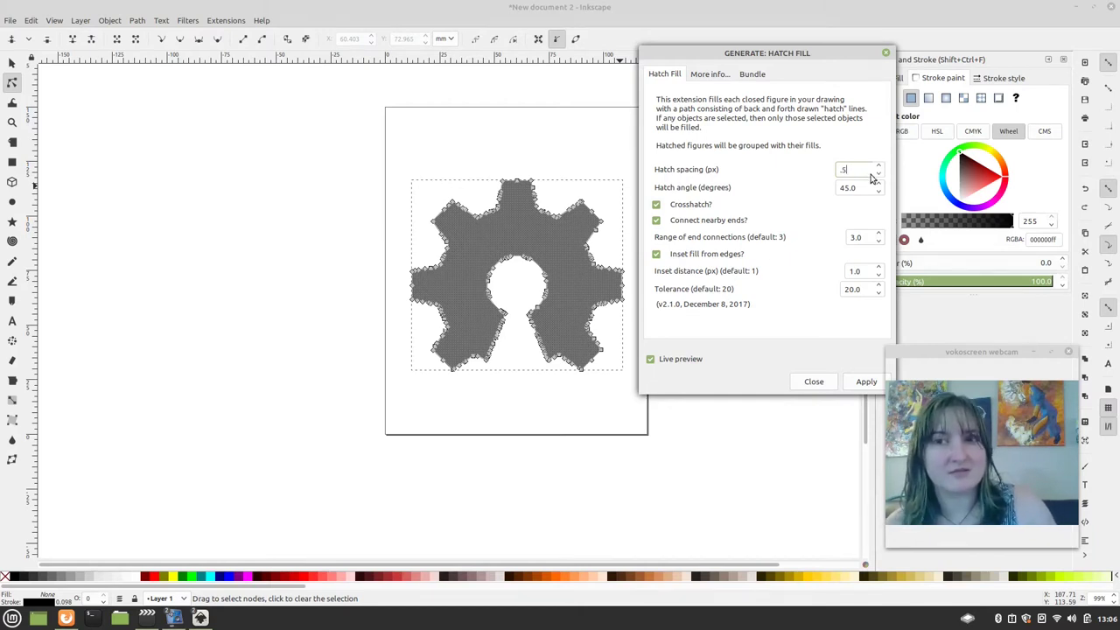
click(854, 190)
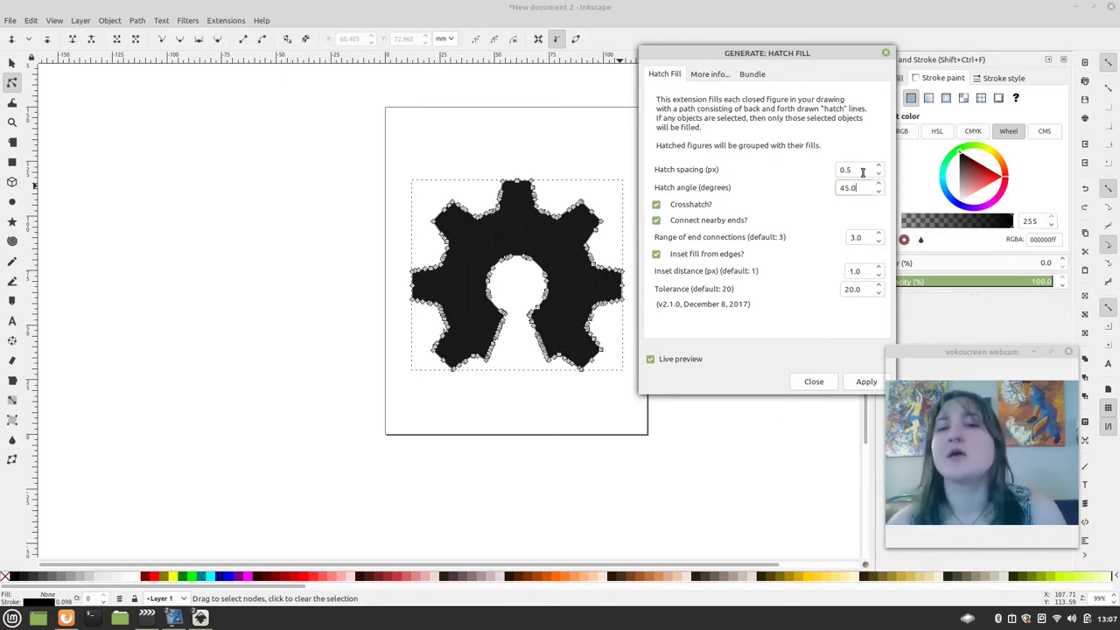
double_click(862, 173)
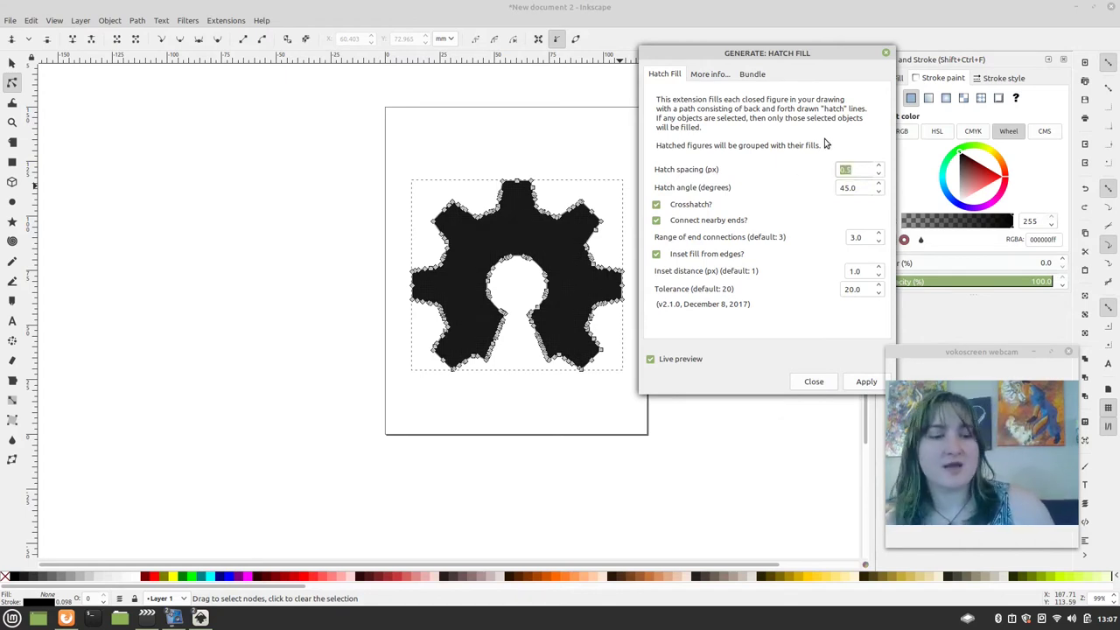
text(1)
click(863, 186)
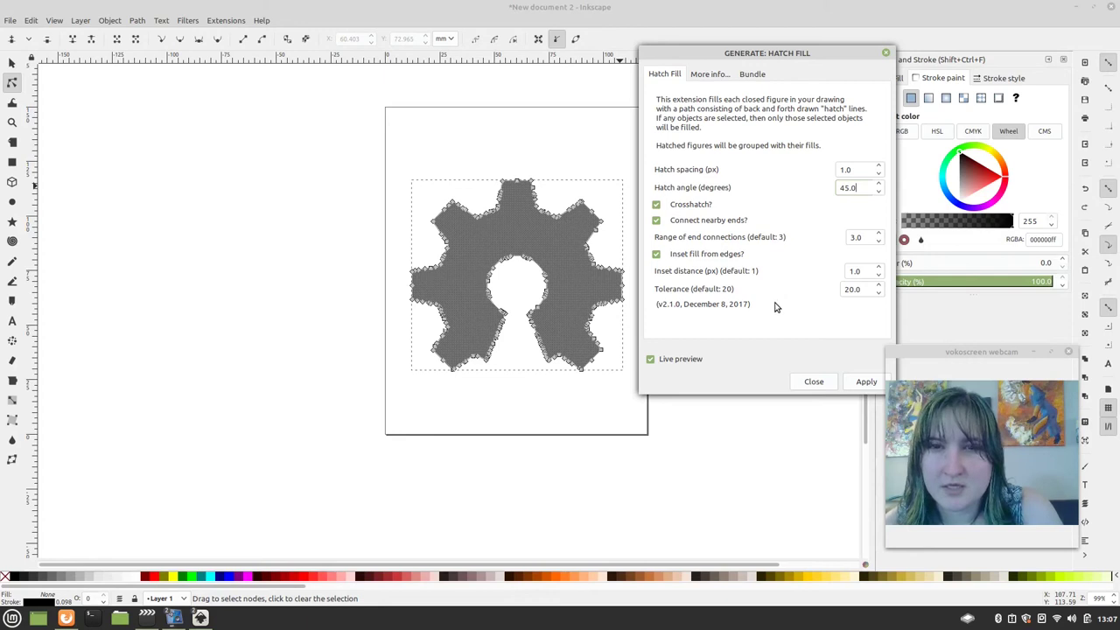
- Show the More info page explaining the hatch spacing, crosshatch, inset and tolerance settings
click(727, 75)
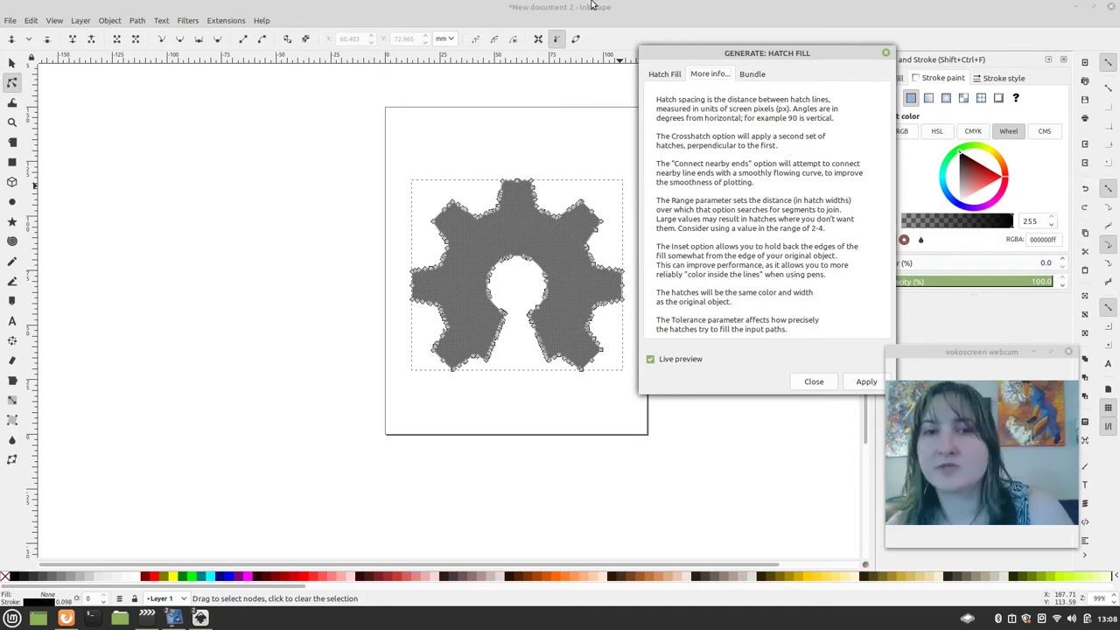
- Apply the 1.0 px, 45° crosshatch fill to the gear, close Hatch Fill, and deselect
click(674, 74)
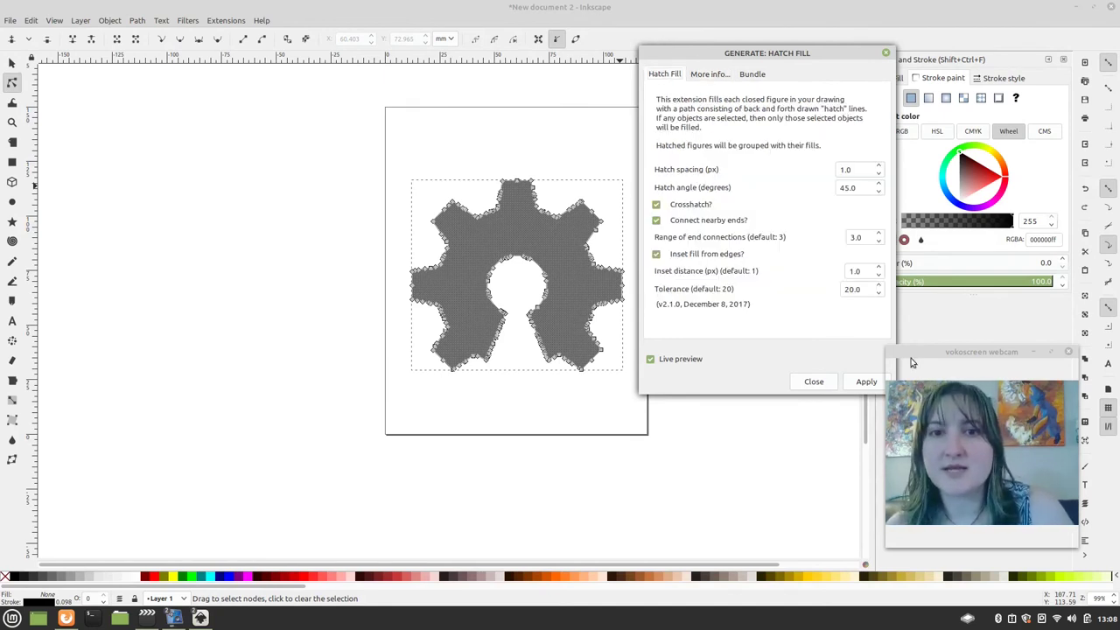
click(865, 382)
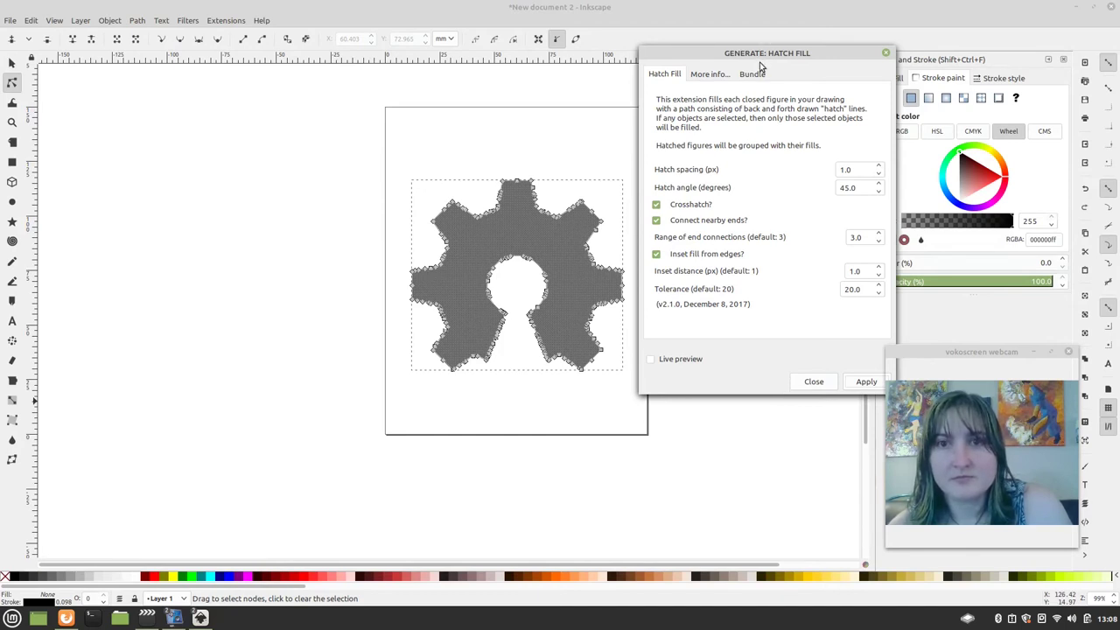
drag(775, 54, 749, 60)
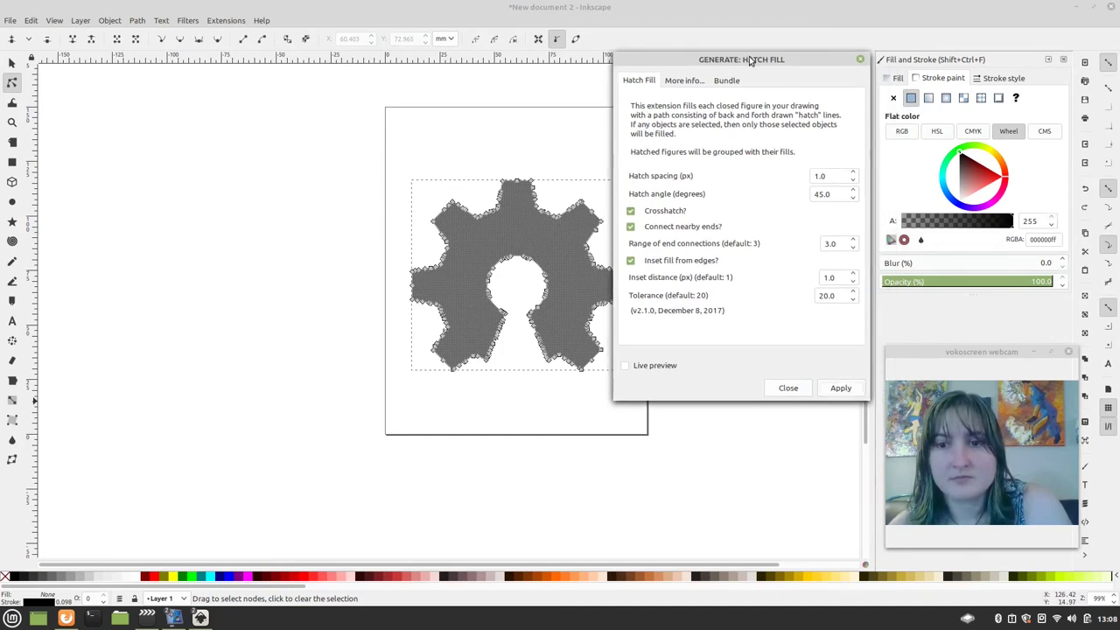
click(840, 388)
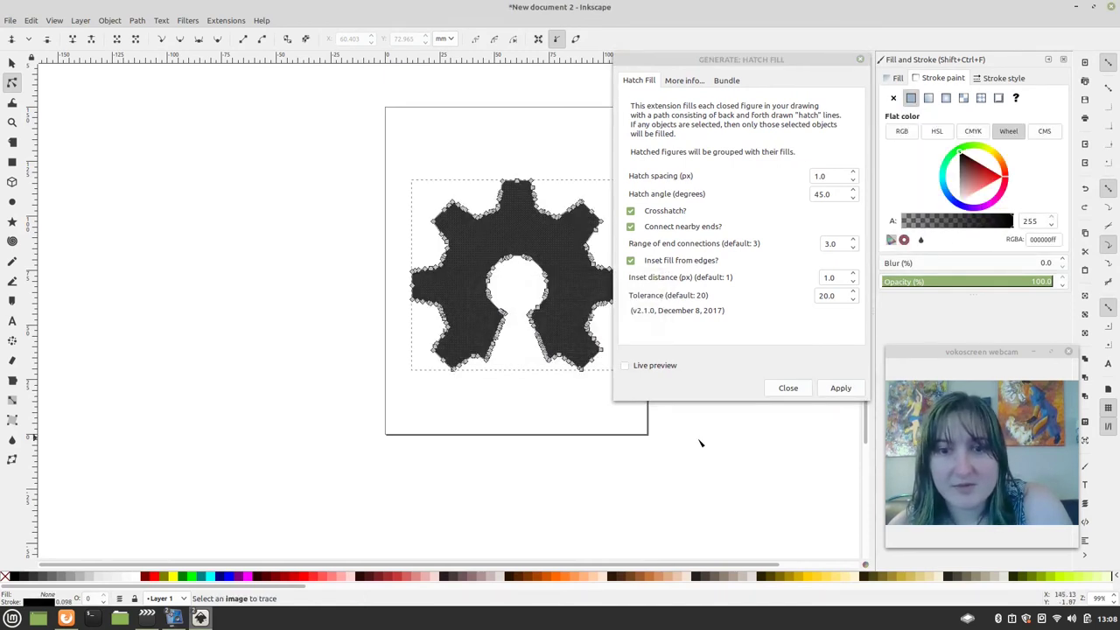
click(789, 387)
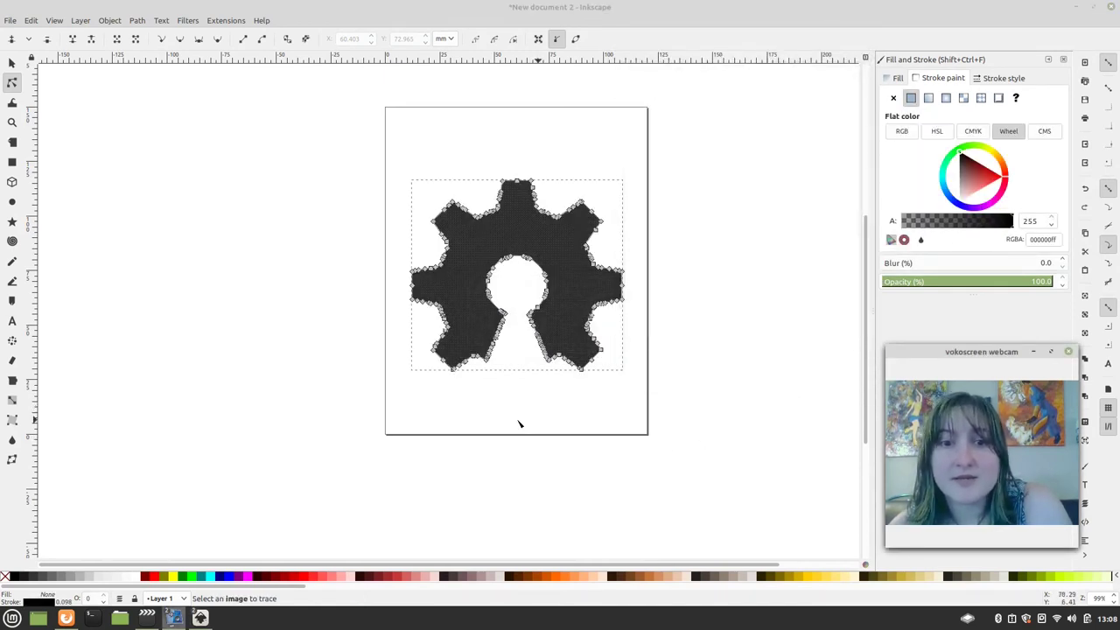
click(518, 424)
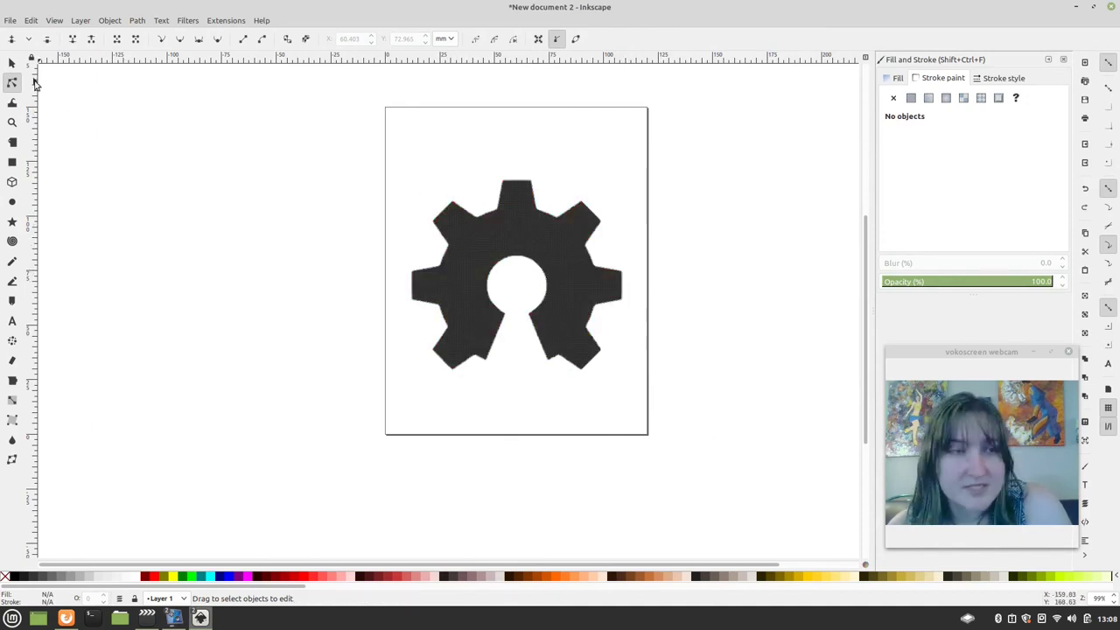
- Save the drawing as drawing.gcode with the 3-axis gcode plotter type, accepting the GcodePlot settings
click(11, 21)
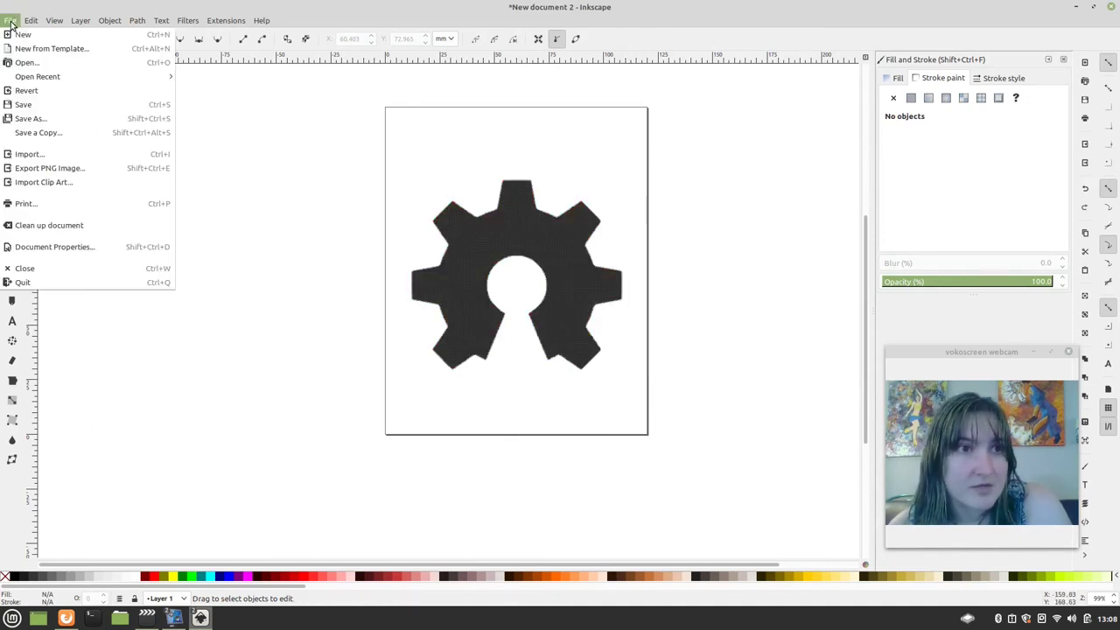
click(35, 118)
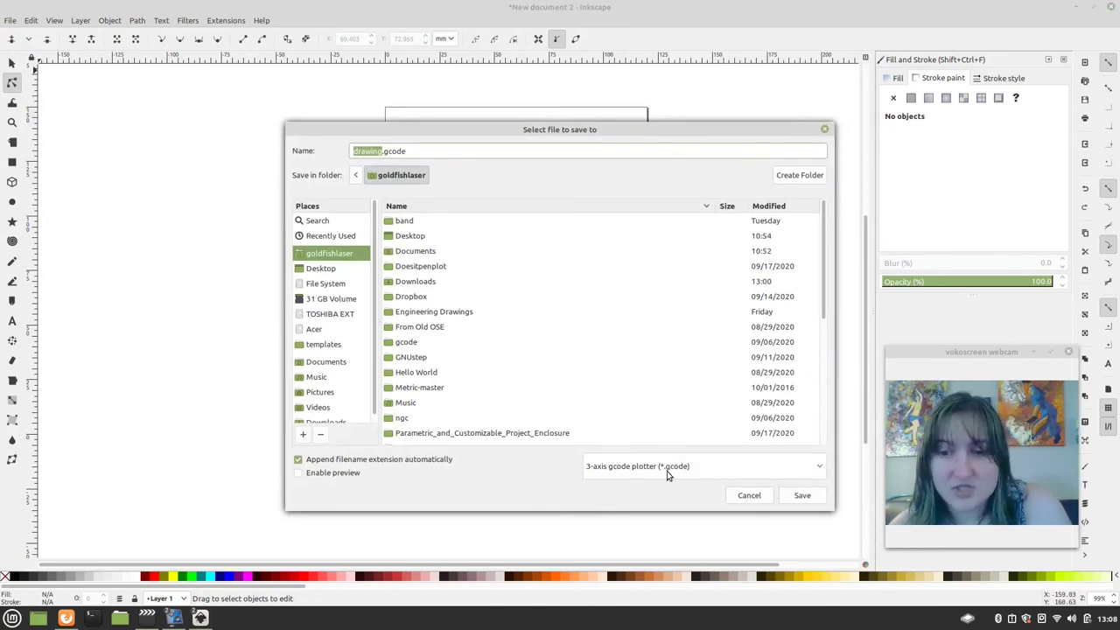
click(809, 497)
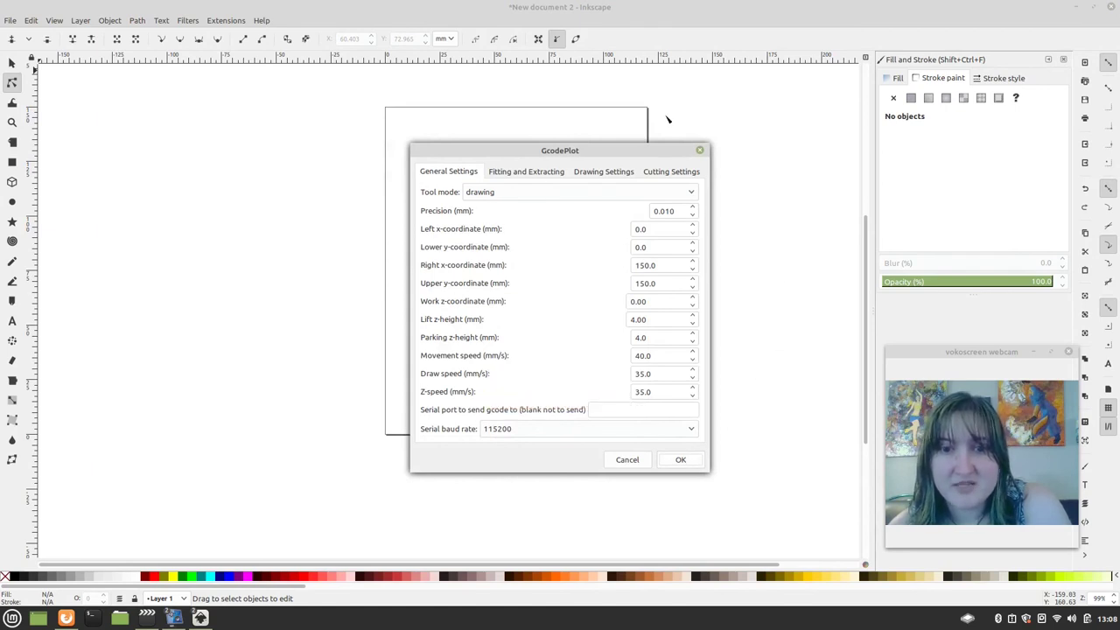
click(682, 461)
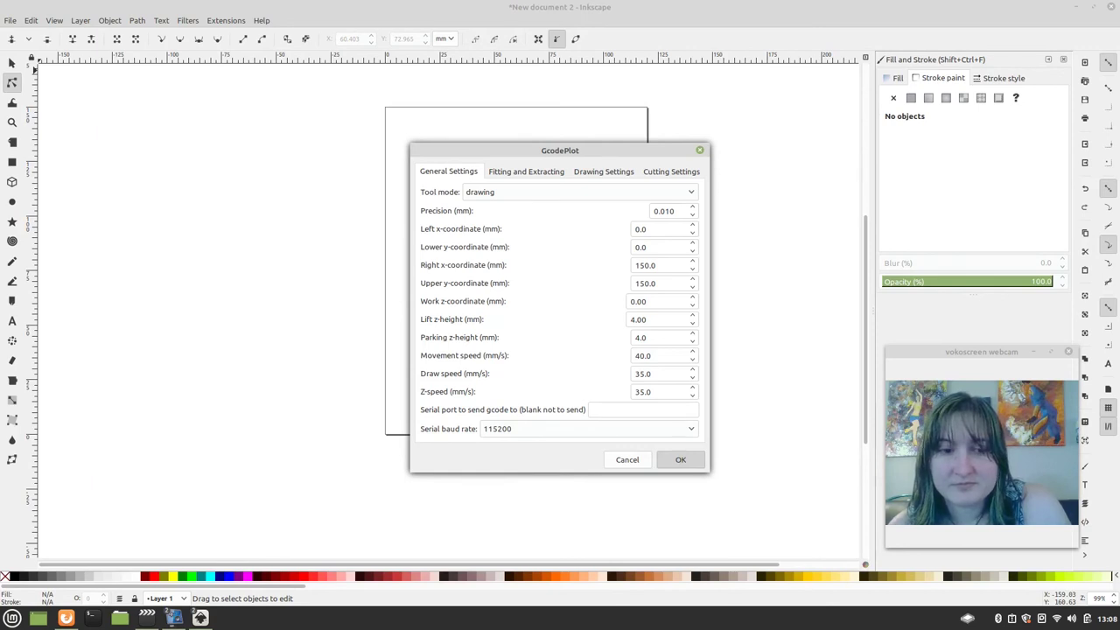
click(123, 620)
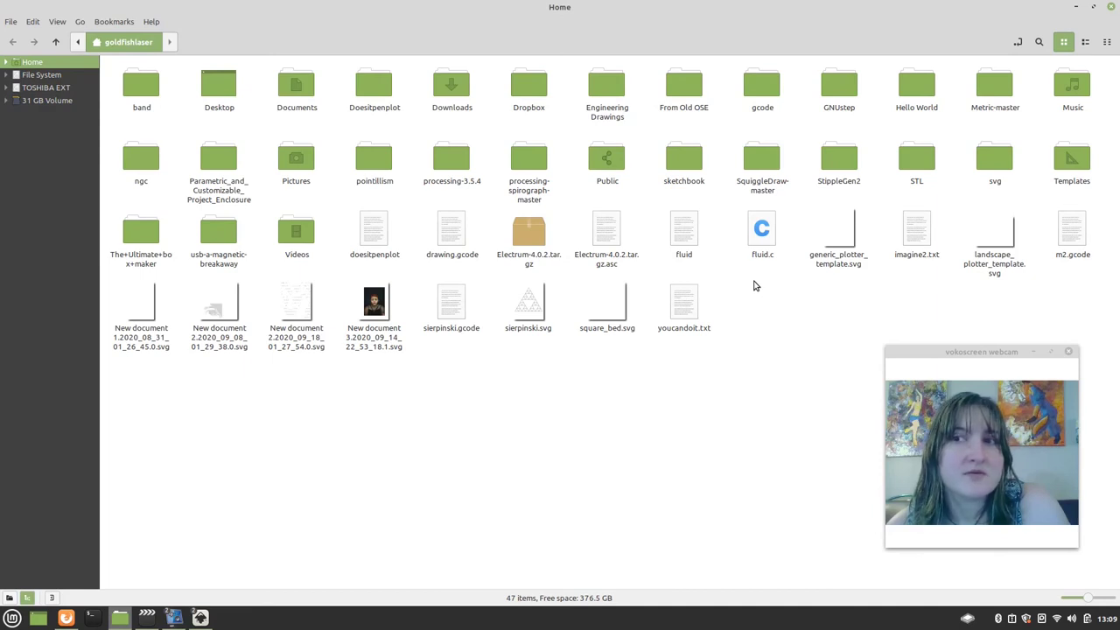
- Browse the Doesitpenplot folder, then start a second Save As in Inkscape and cancel it
double_click(374, 87)
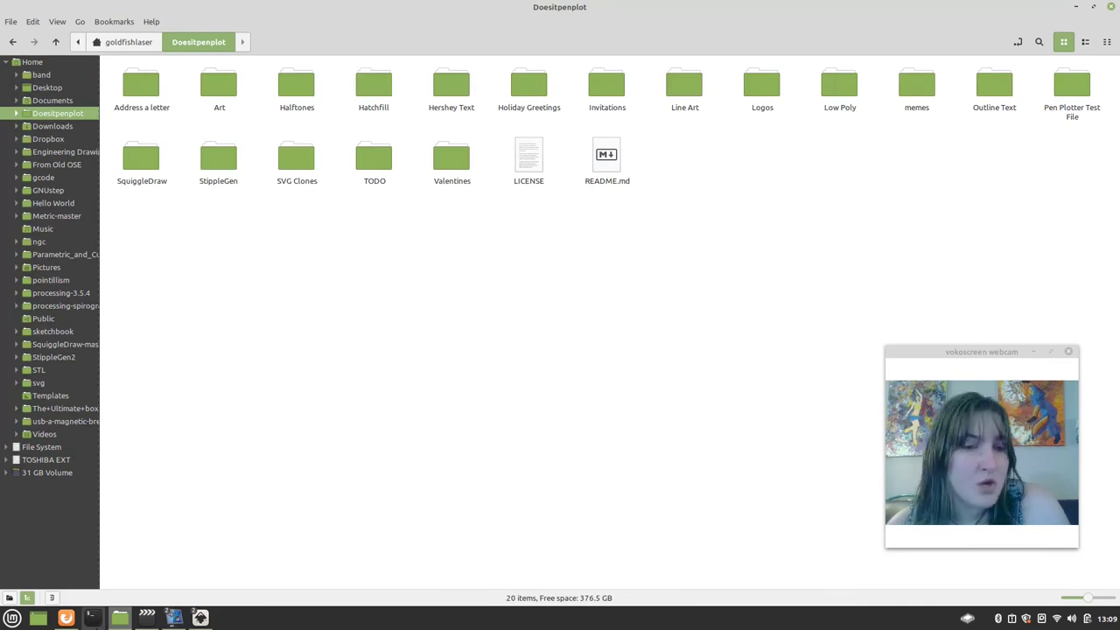
click(205, 620)
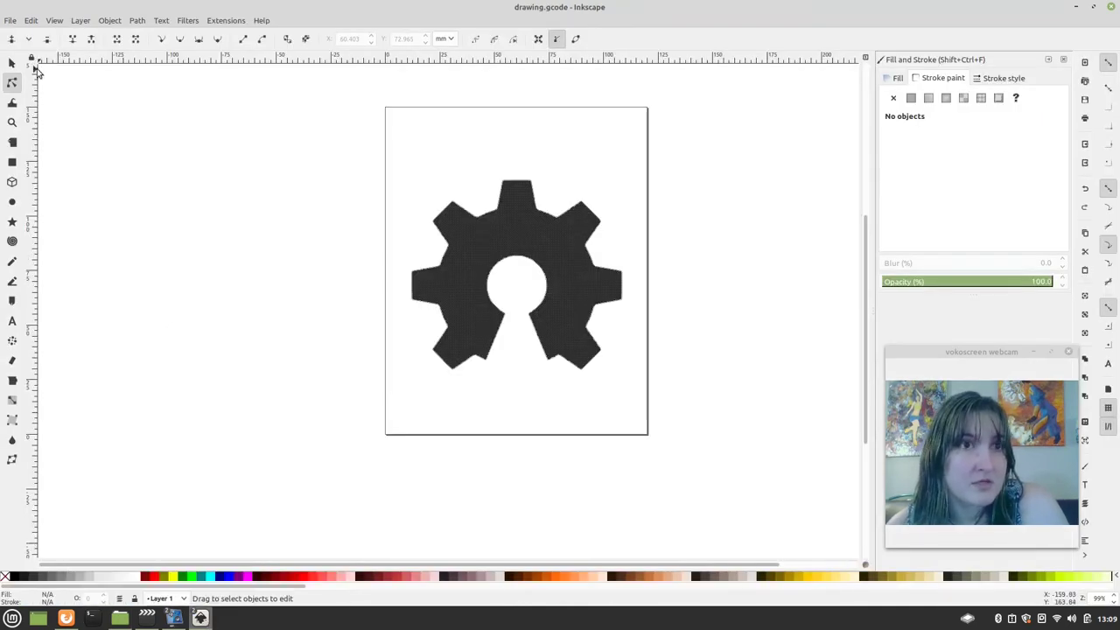
click(12, 23)
click(27, 119)
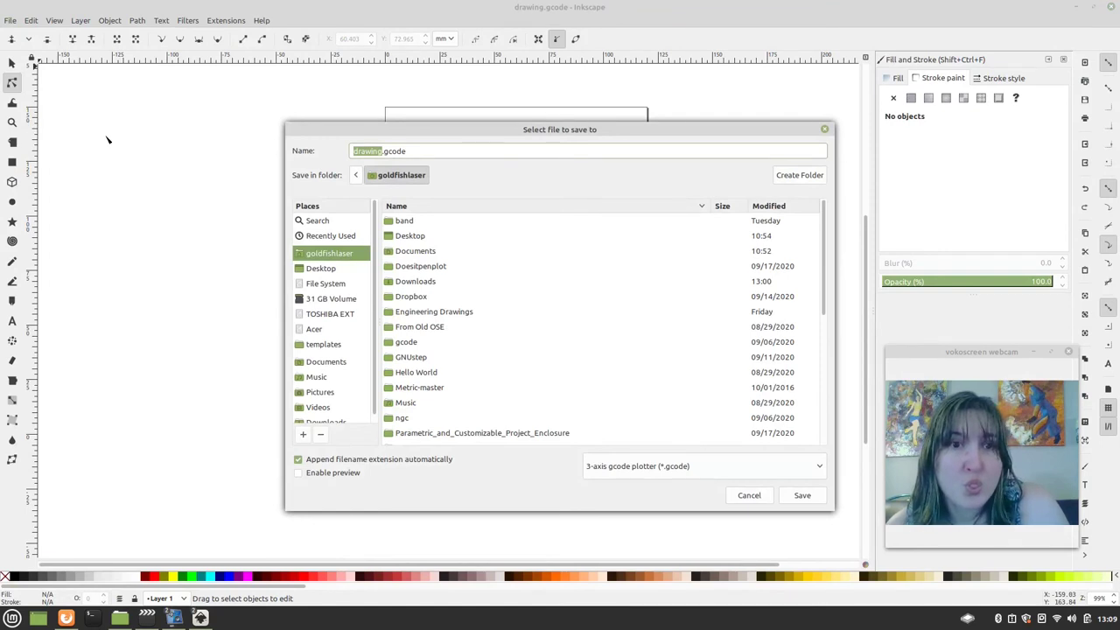
click(824, 132)
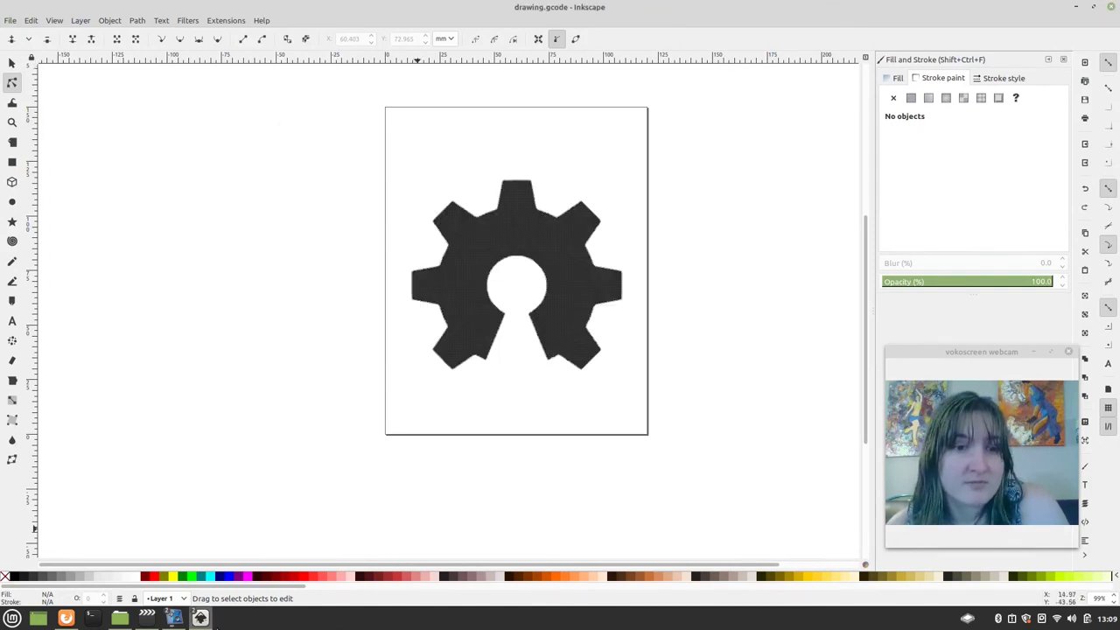
- Back in the file manager, return to the home folder and select drawing.gcode
click(120, 618)
click(50, 75)
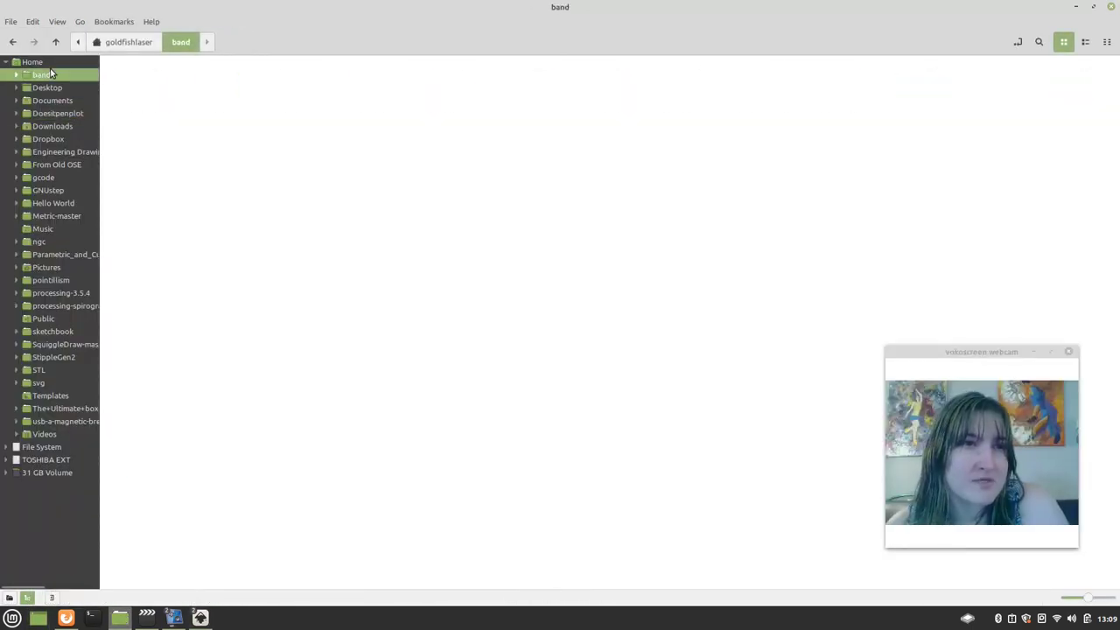
click(52, 63)
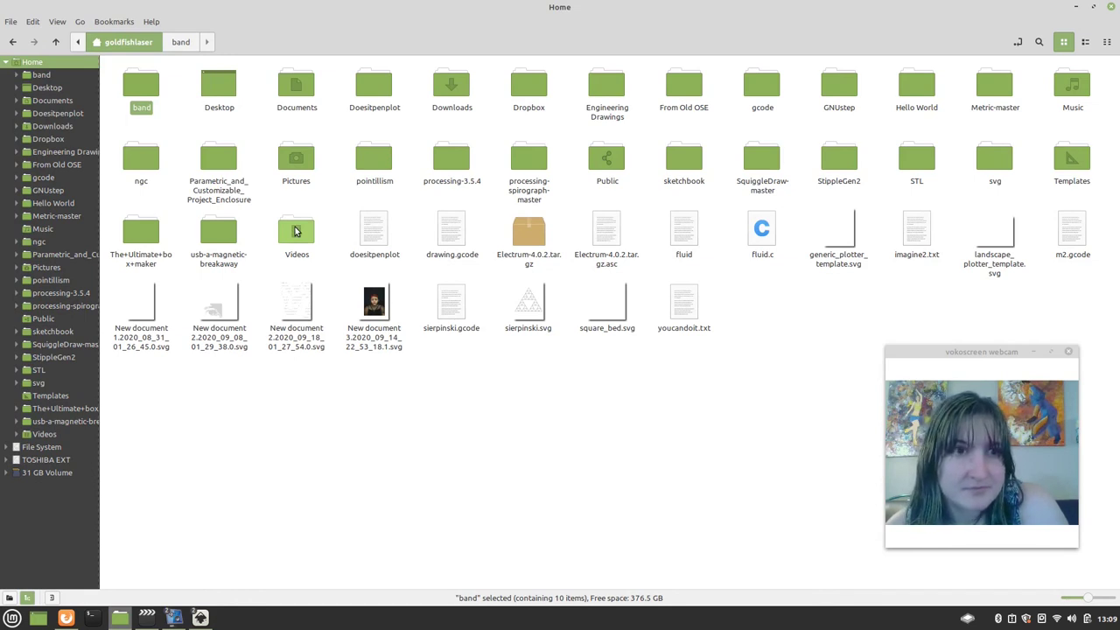
click(414, 450)
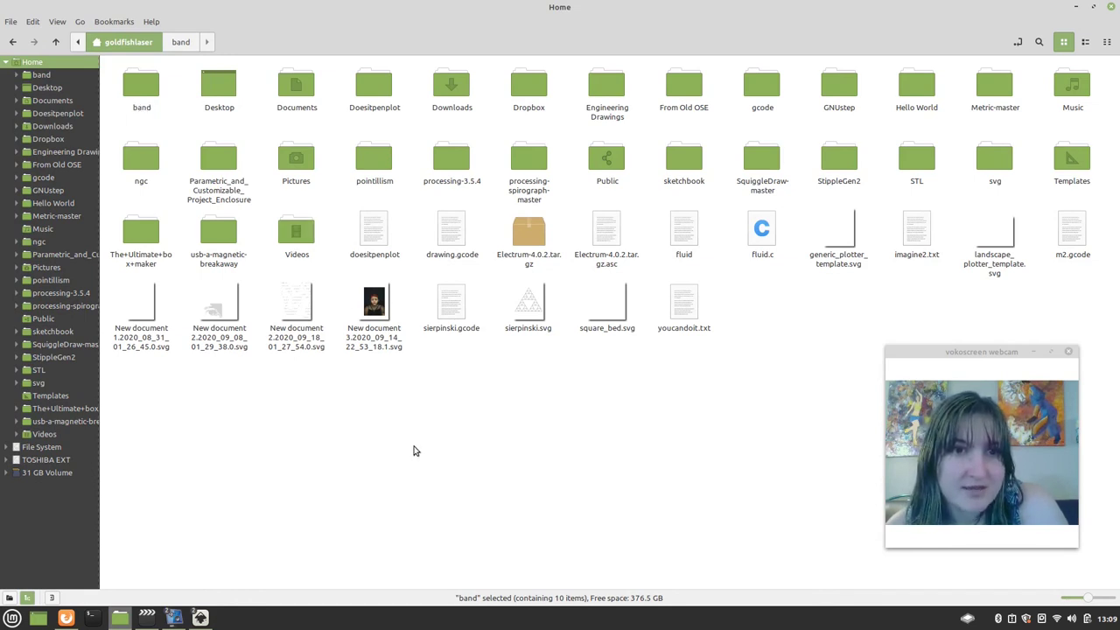
click(455, 226)
- Open drawing.gcode in CAMotics as a new Metric (mm) project, dismiss tool path errors, and play the simulation
double_click(462, 227)
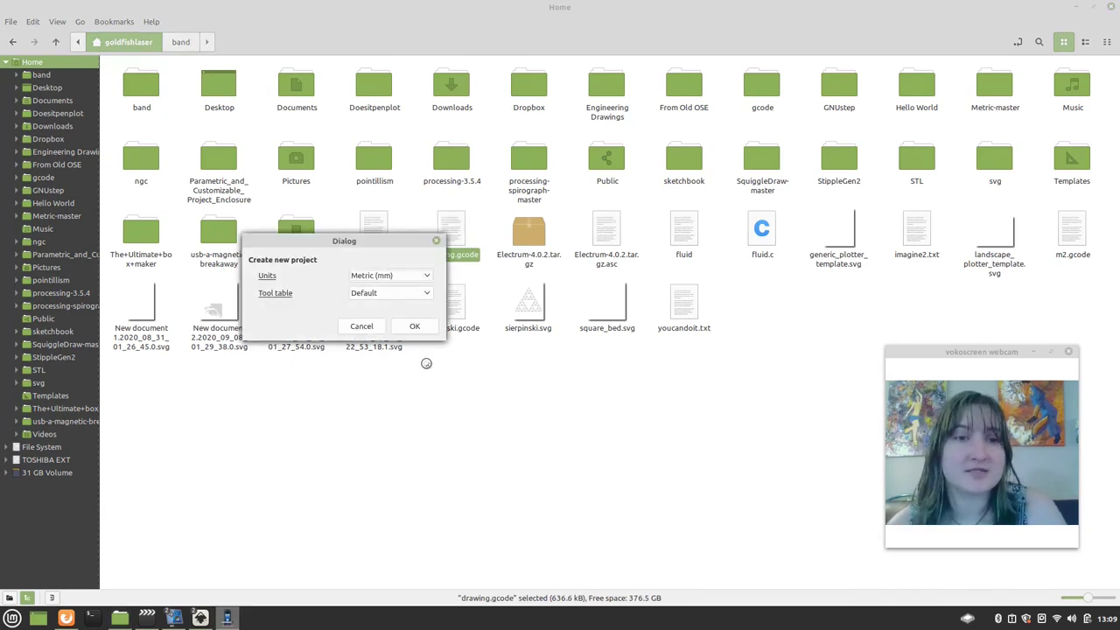
click(422, 326)
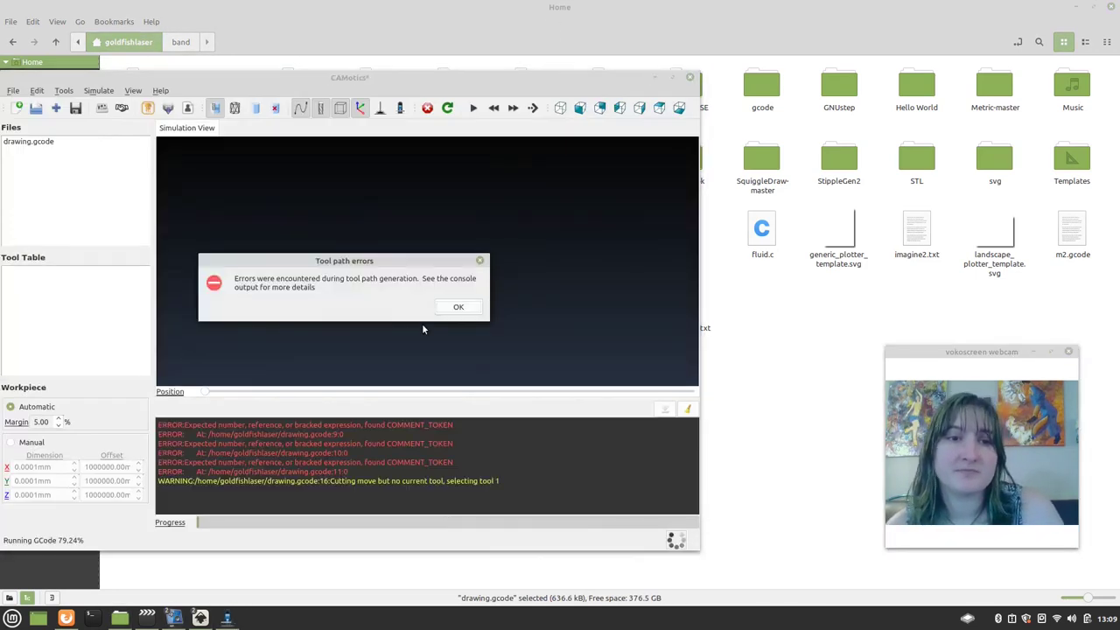
click(456, 307)
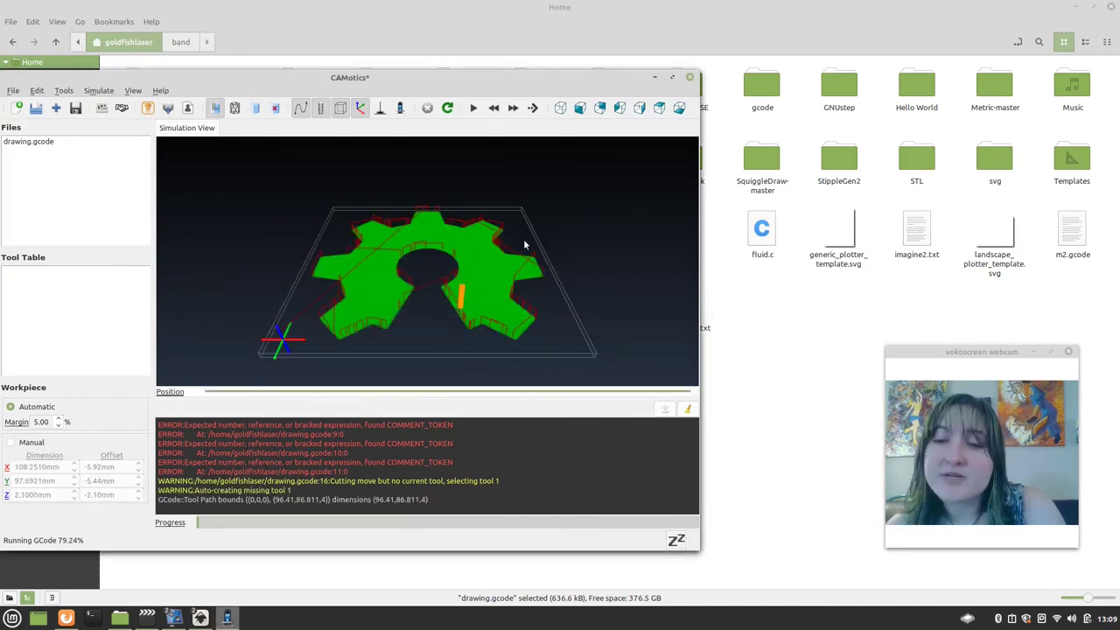
click(474, 108)
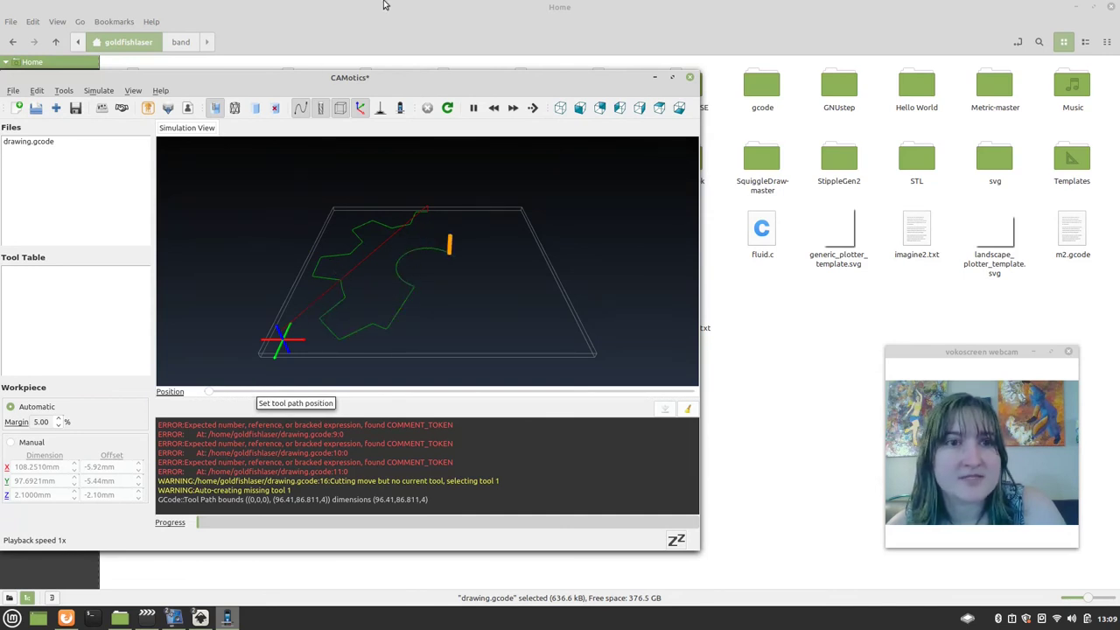
- Raise CAMotics playback to 4x speed, then pause partway through cutting the gear's upper edge
drag(349, 85, 412, 74)
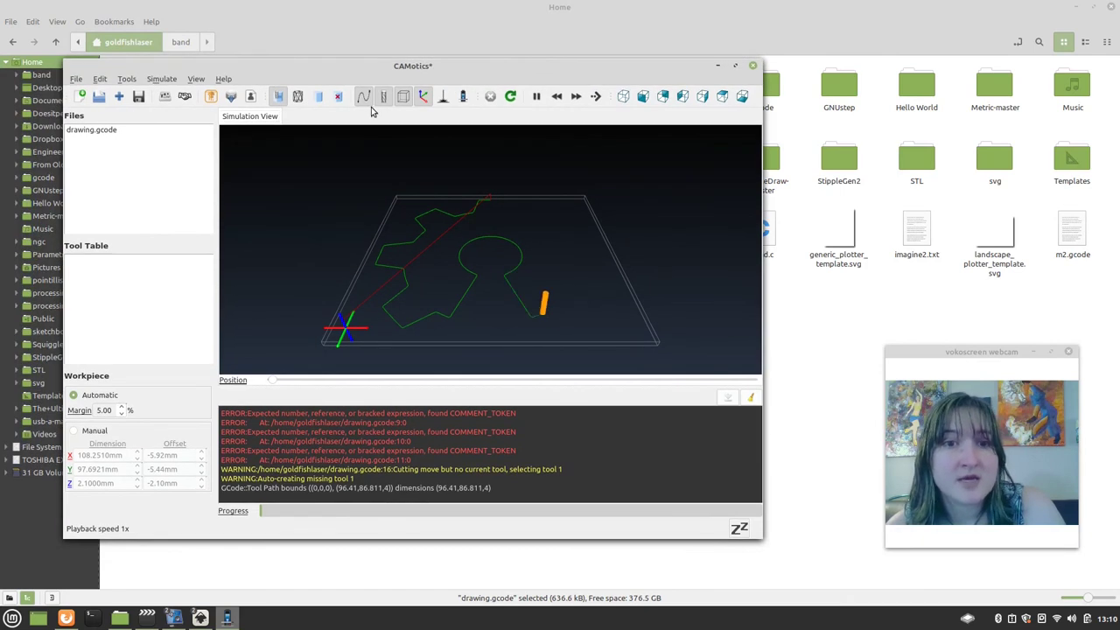
click(577, 103)
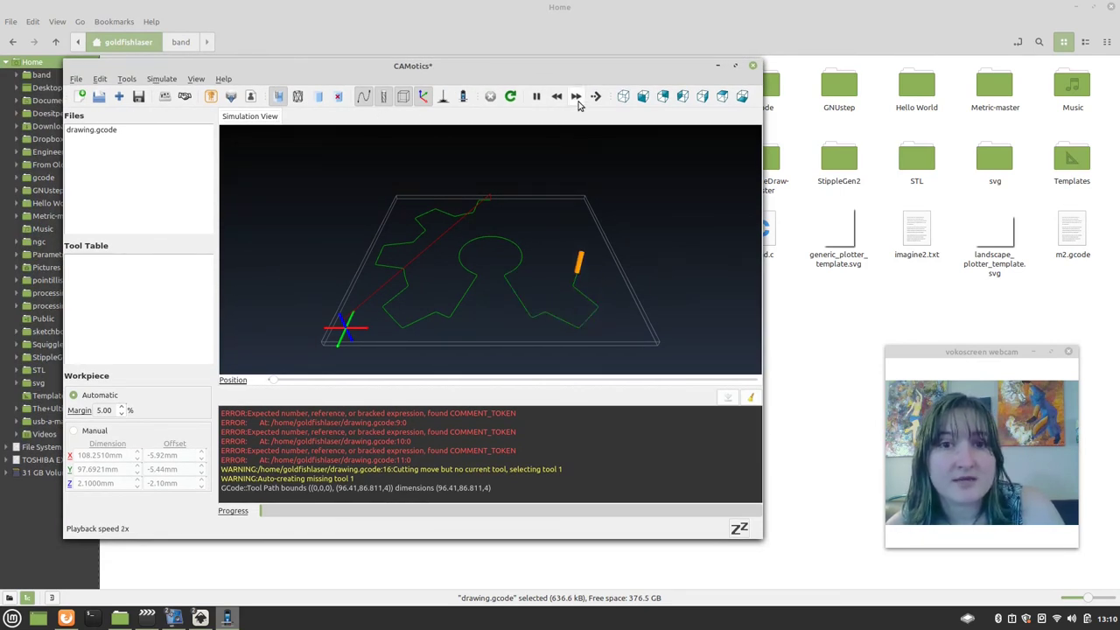
click(578, 103)
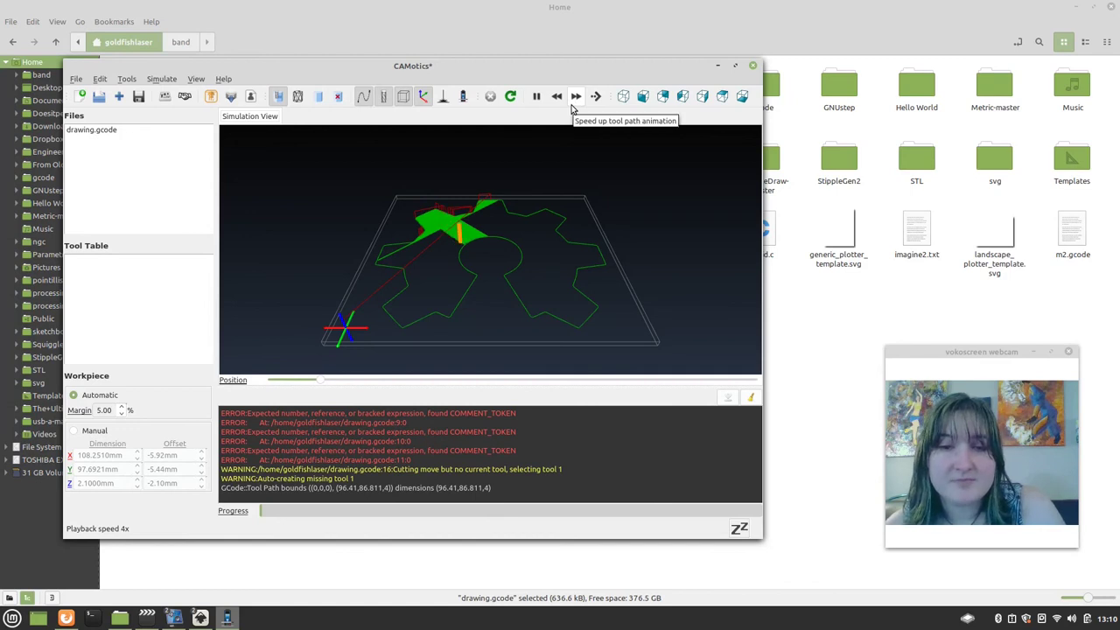
click(537, 98)
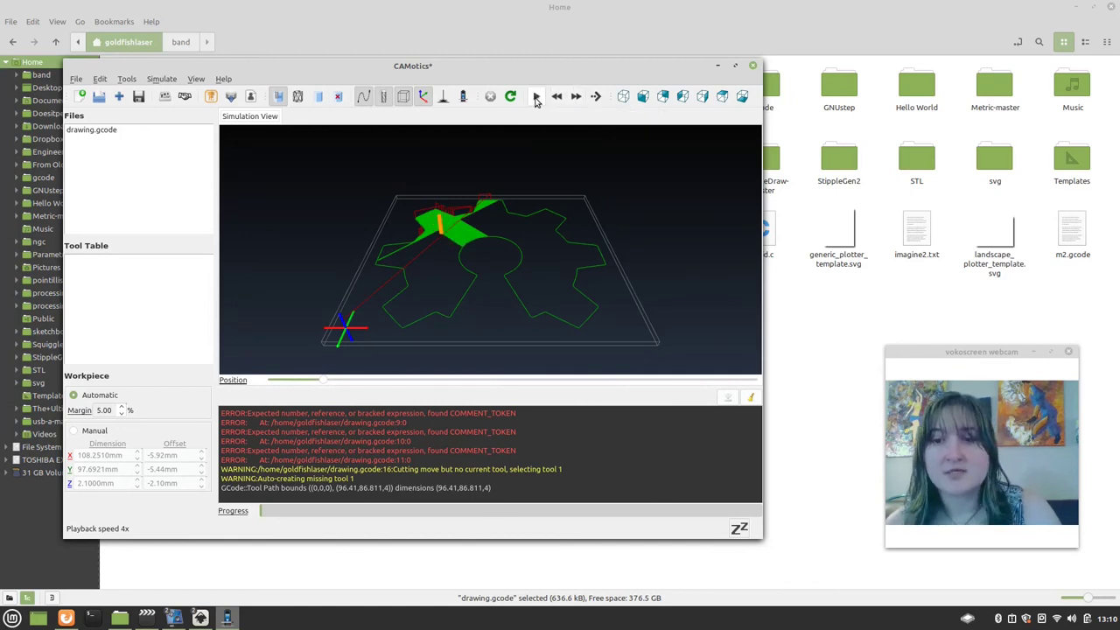